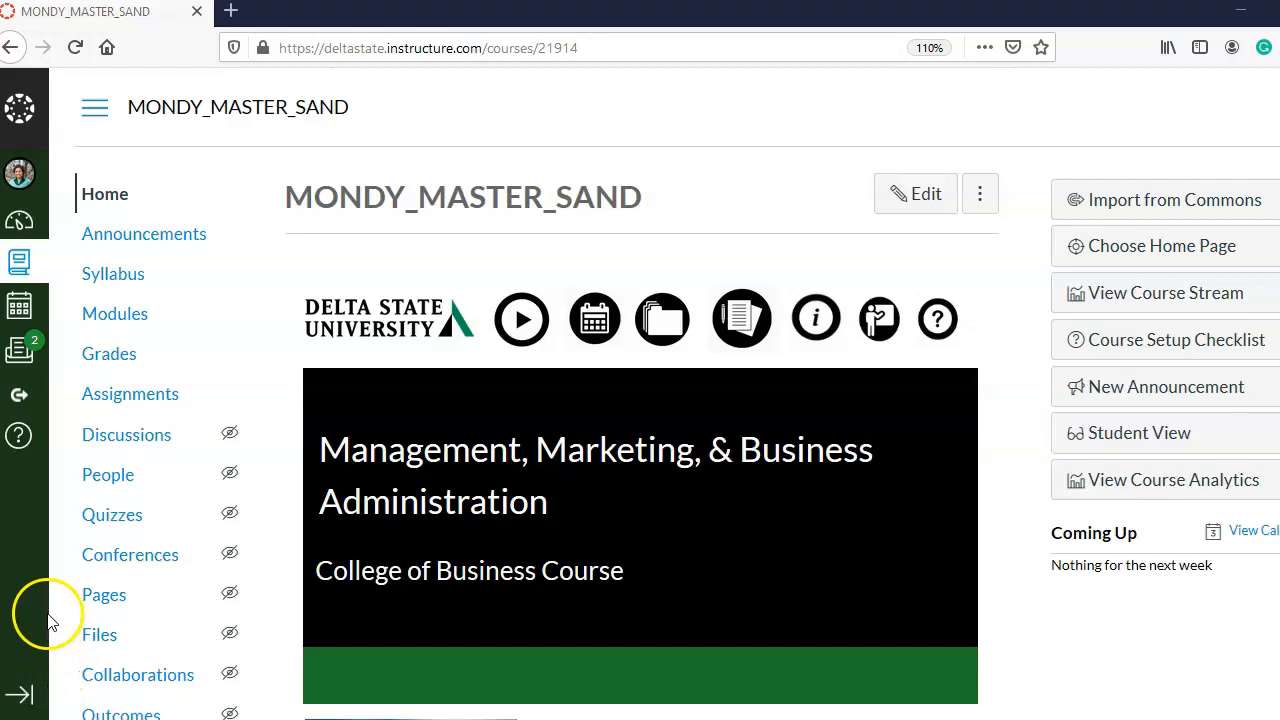
Step: Open the calendar and start a new appointment group, moving its dialog so the whole form fits in view
click(20, 318)
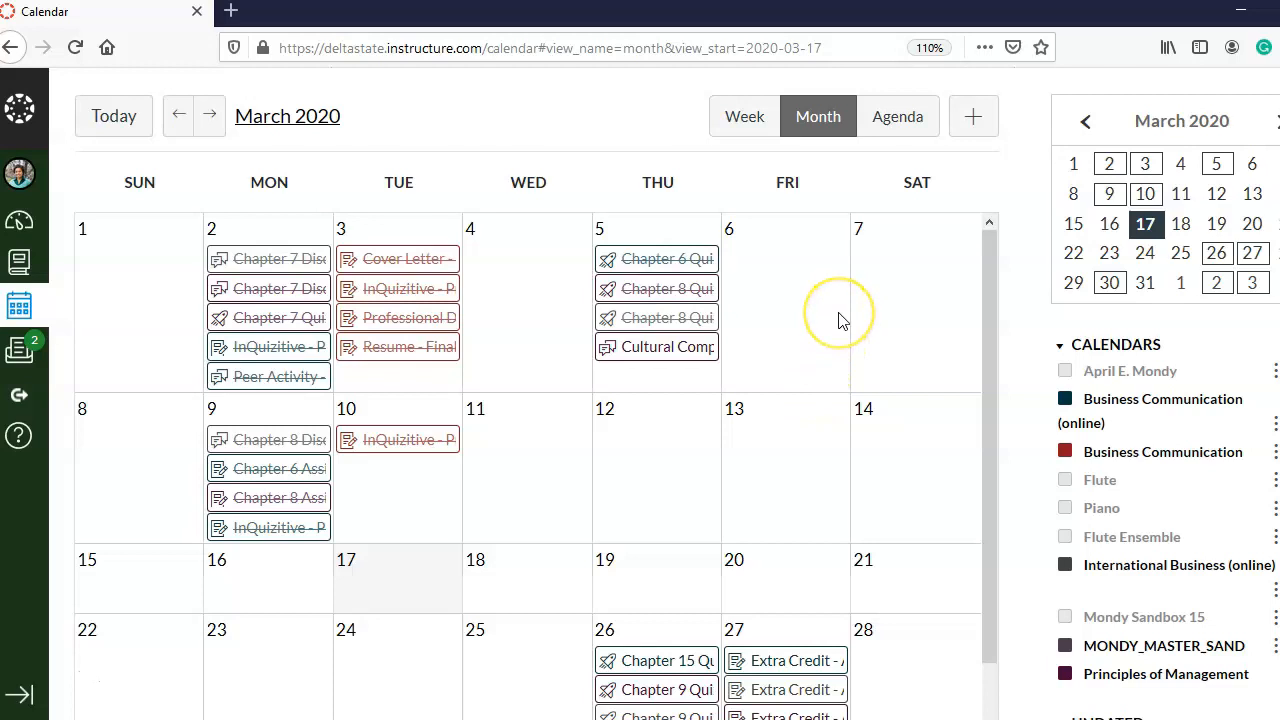
click(974, 124)
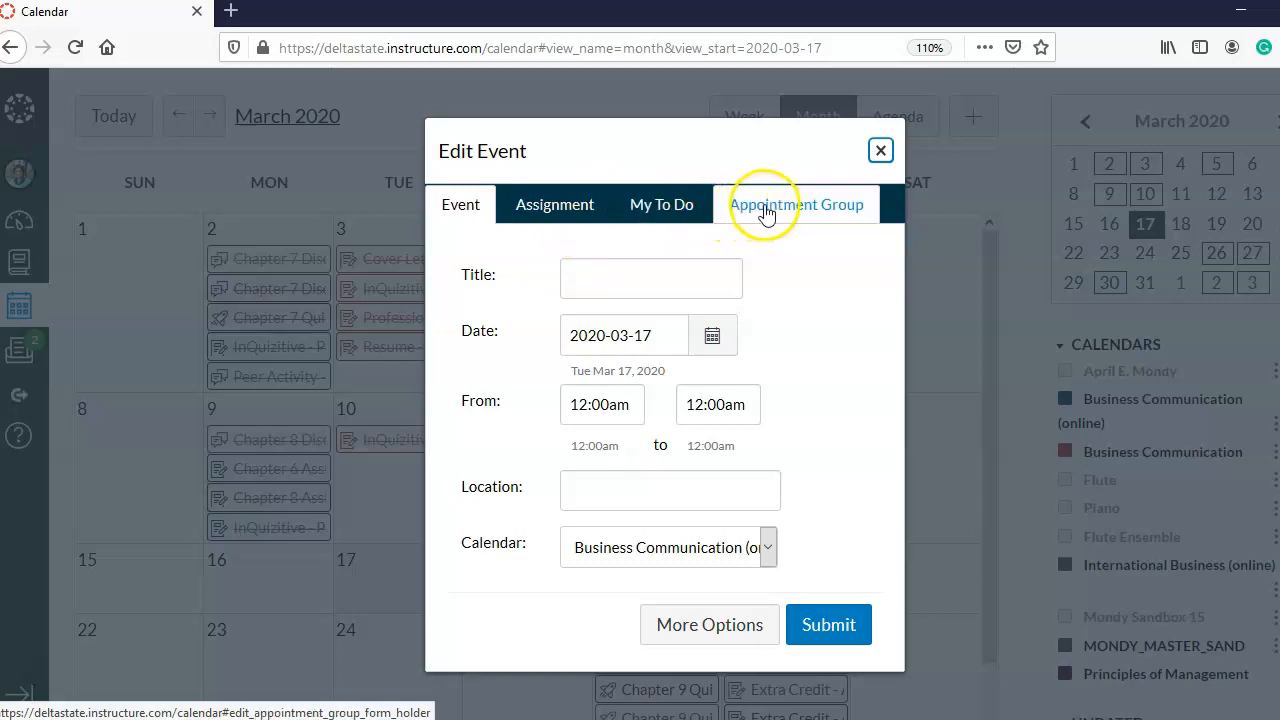
click(820, 208)
click(815, 166)
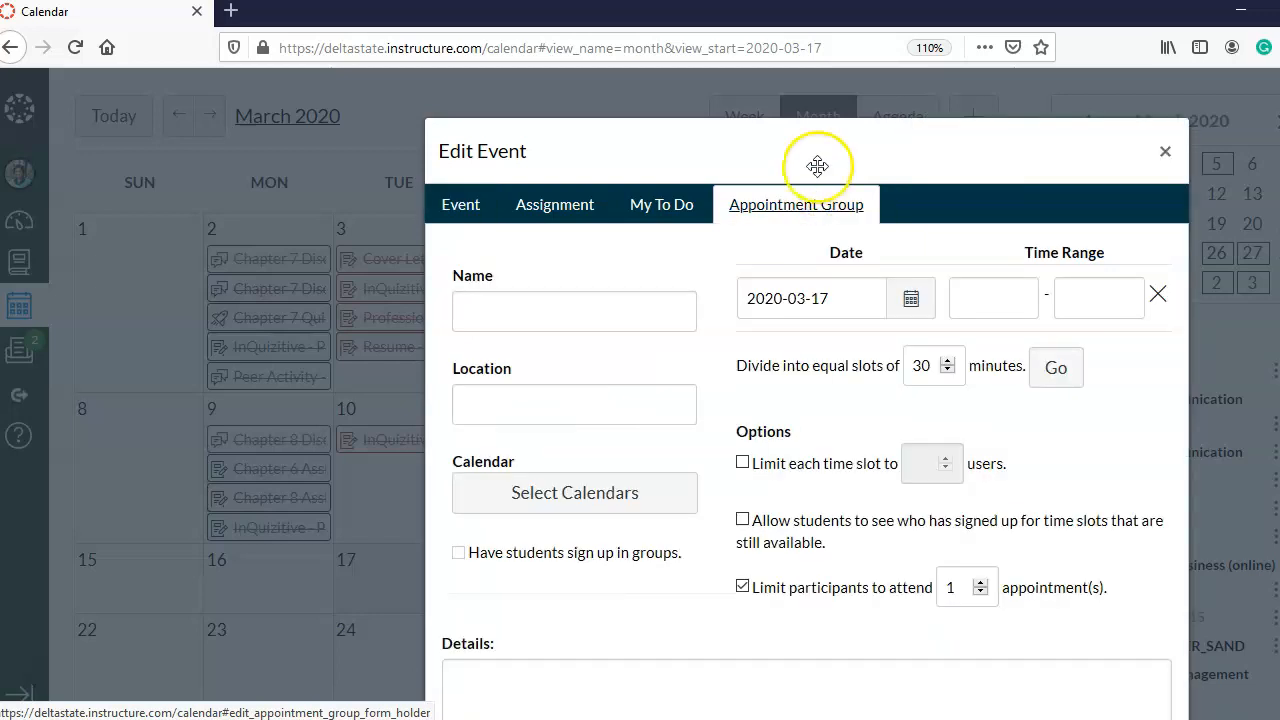
drag(818, 165, 649, 75)
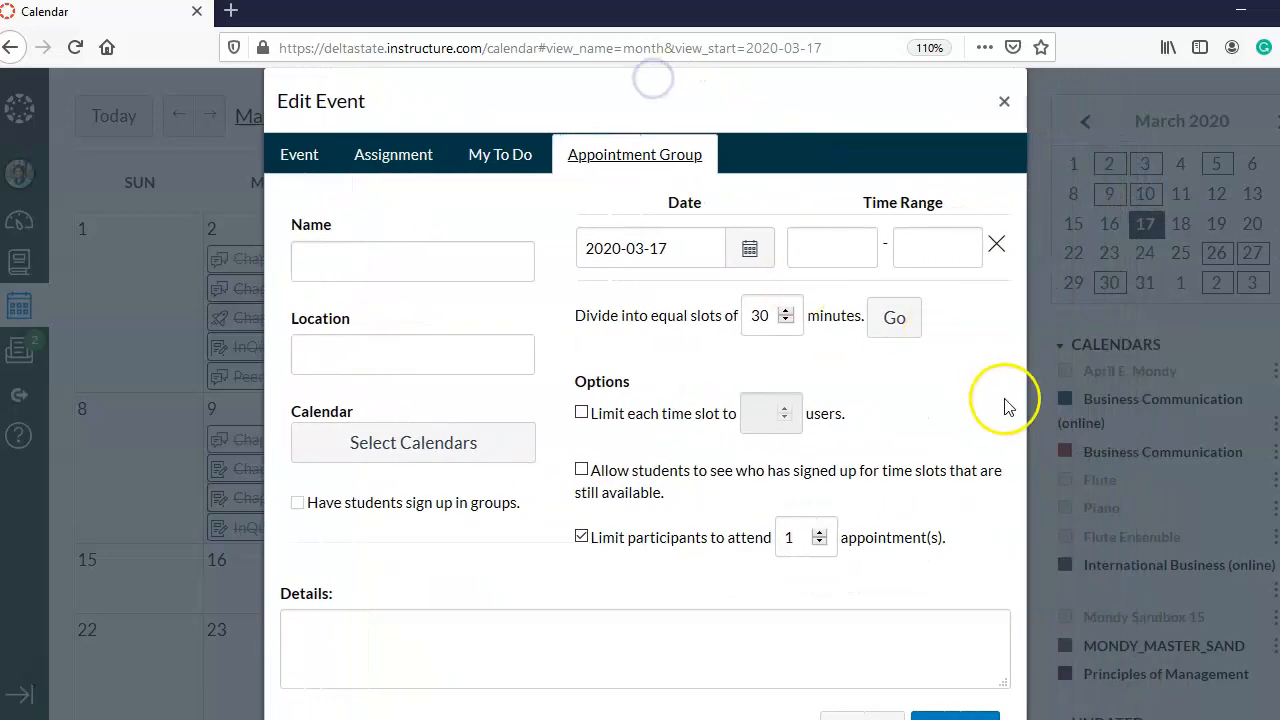
scroll(1017, 420, down, 2)
scroll(1020, 445, up, 2)
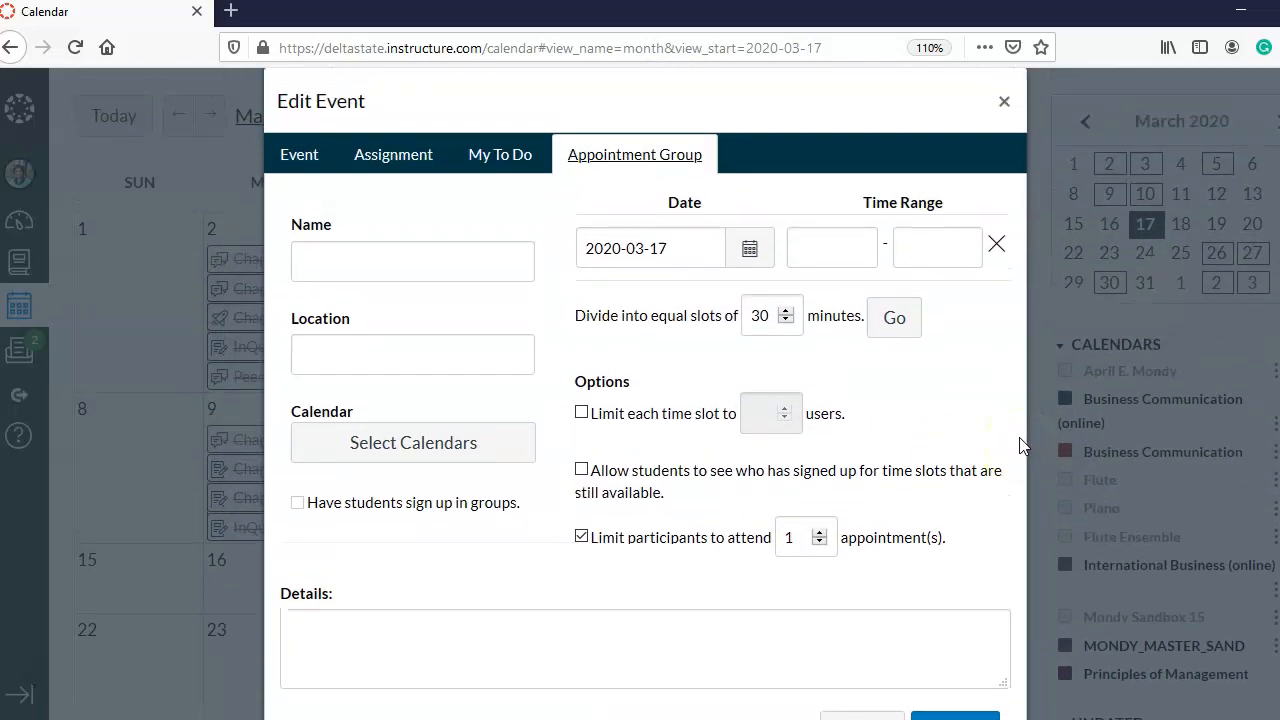
Step: Name the appointment group "Instructor Conference" and set its location to "Zoom Meeting Room"
click(380, 260)
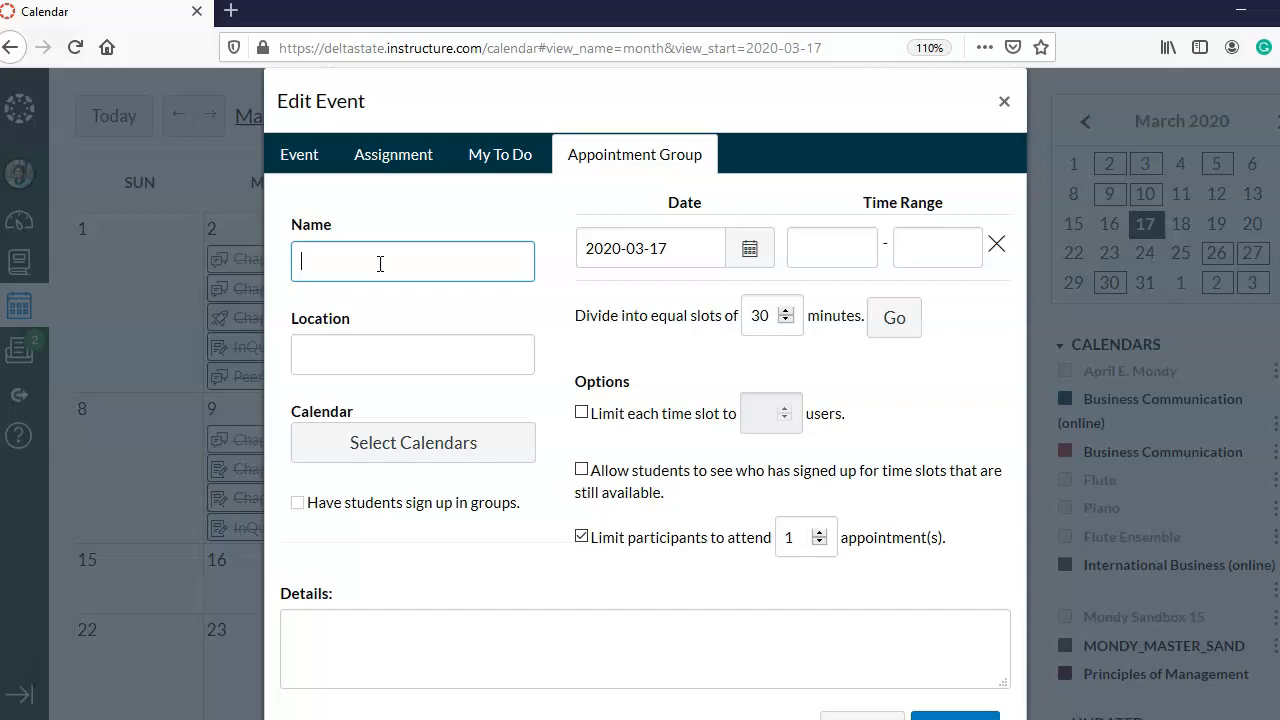
text(Instr)
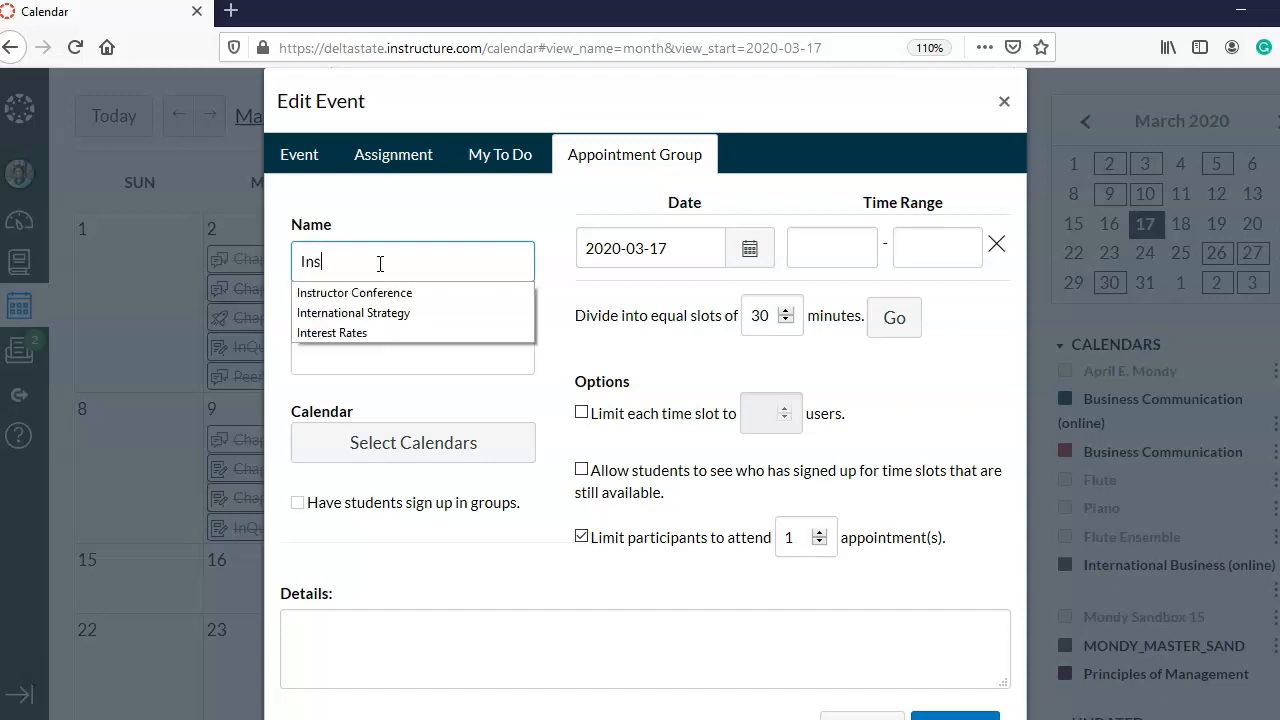
click(366, 293)
click(374, 344)
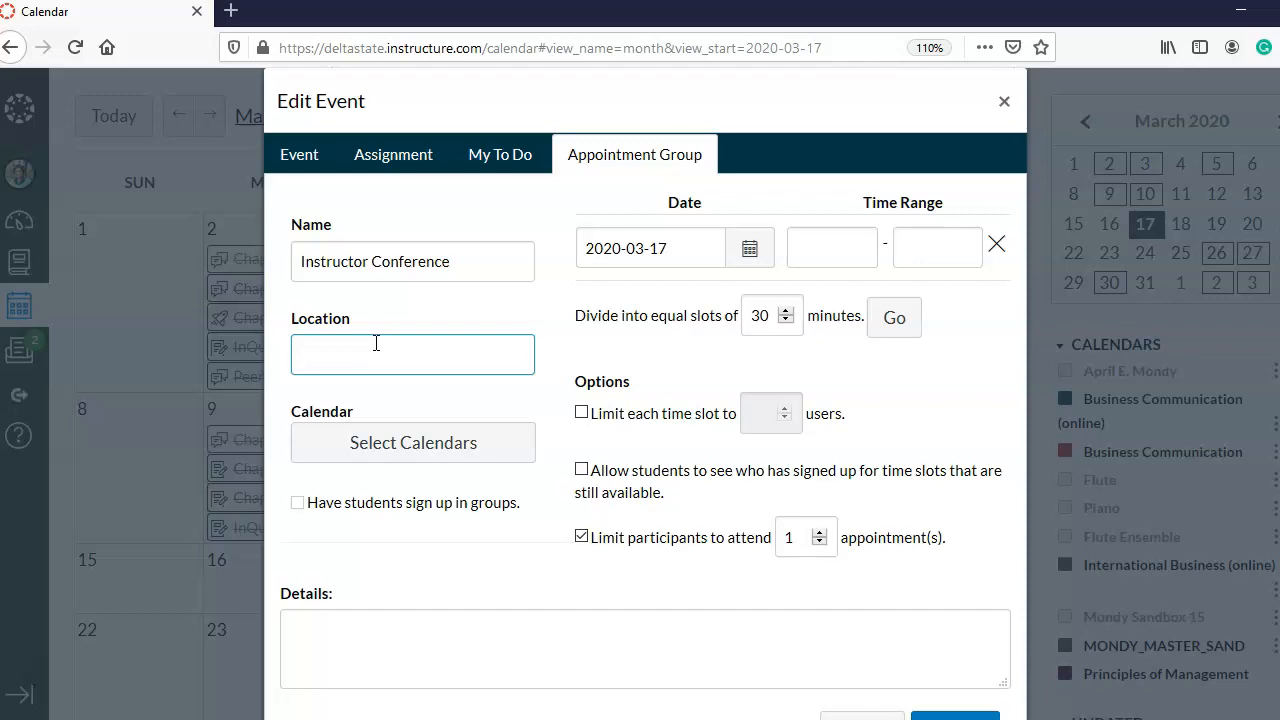
text(Zoom Meeting Room)
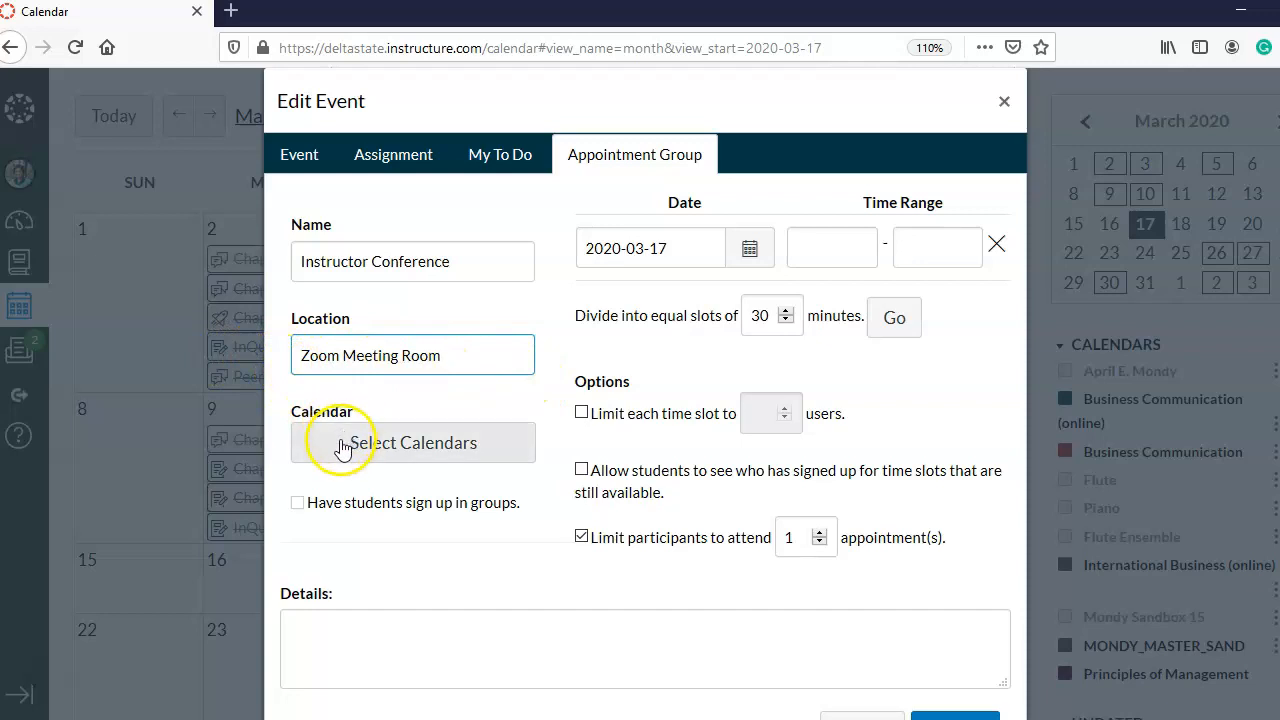
Step: Assign the appointment group to the calendar of the MASTER_SAND sandbox course
click(415, 453)
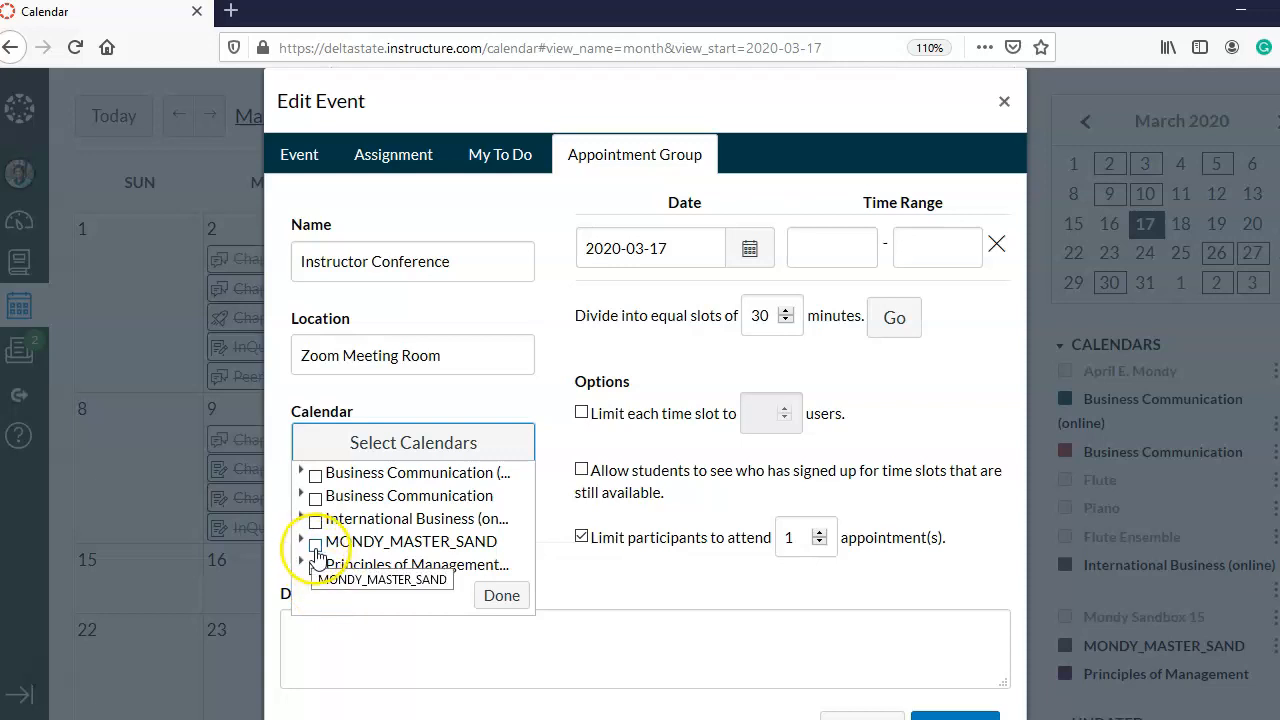
click(316, 548)
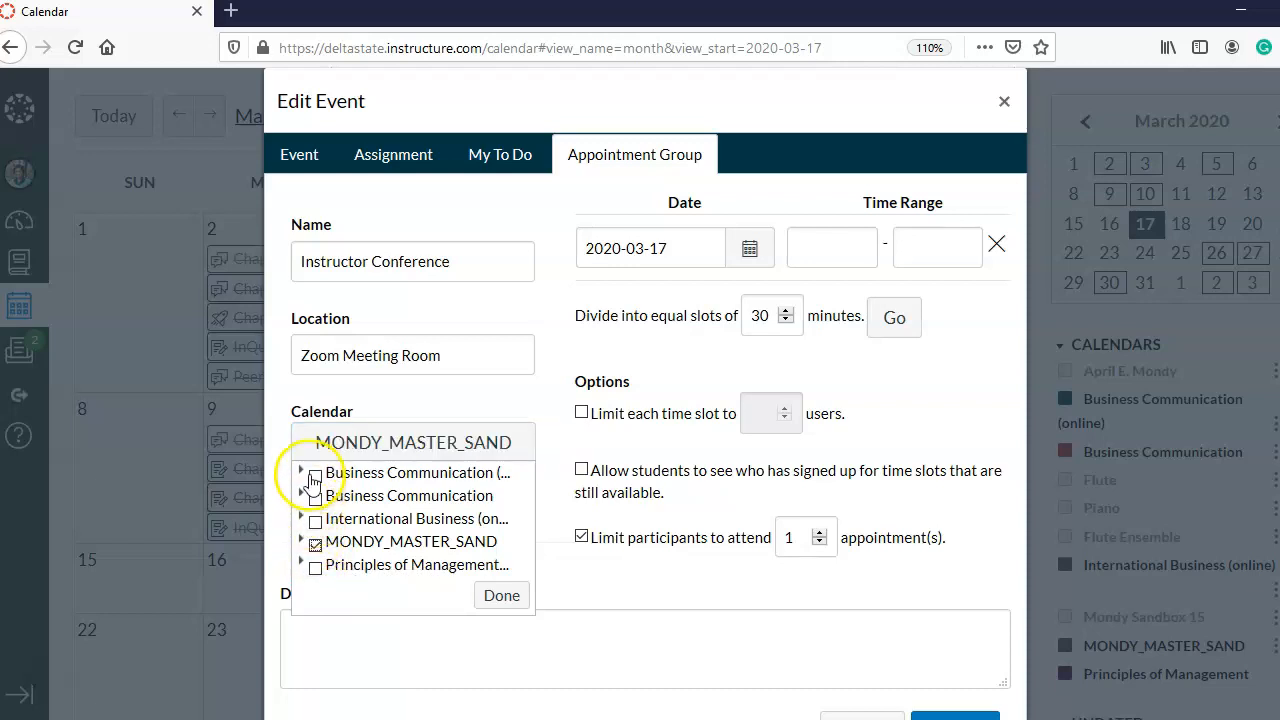
click(316, 545)
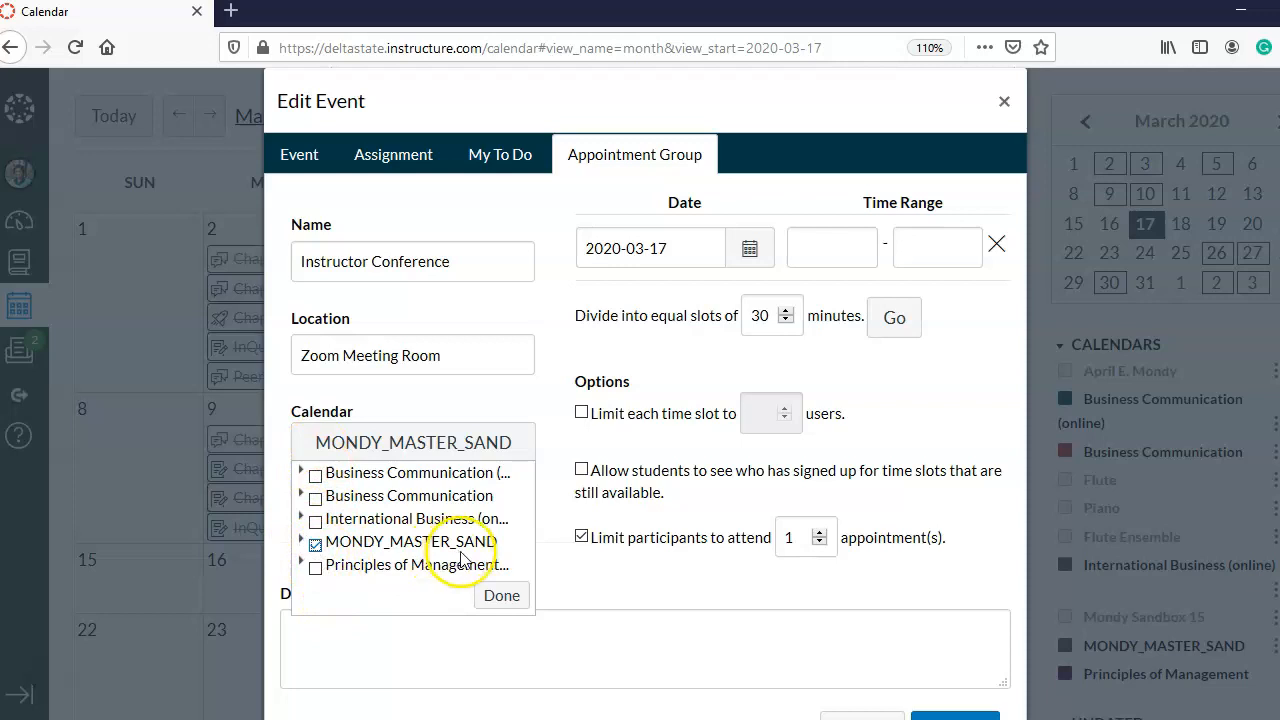
click(501, 595)
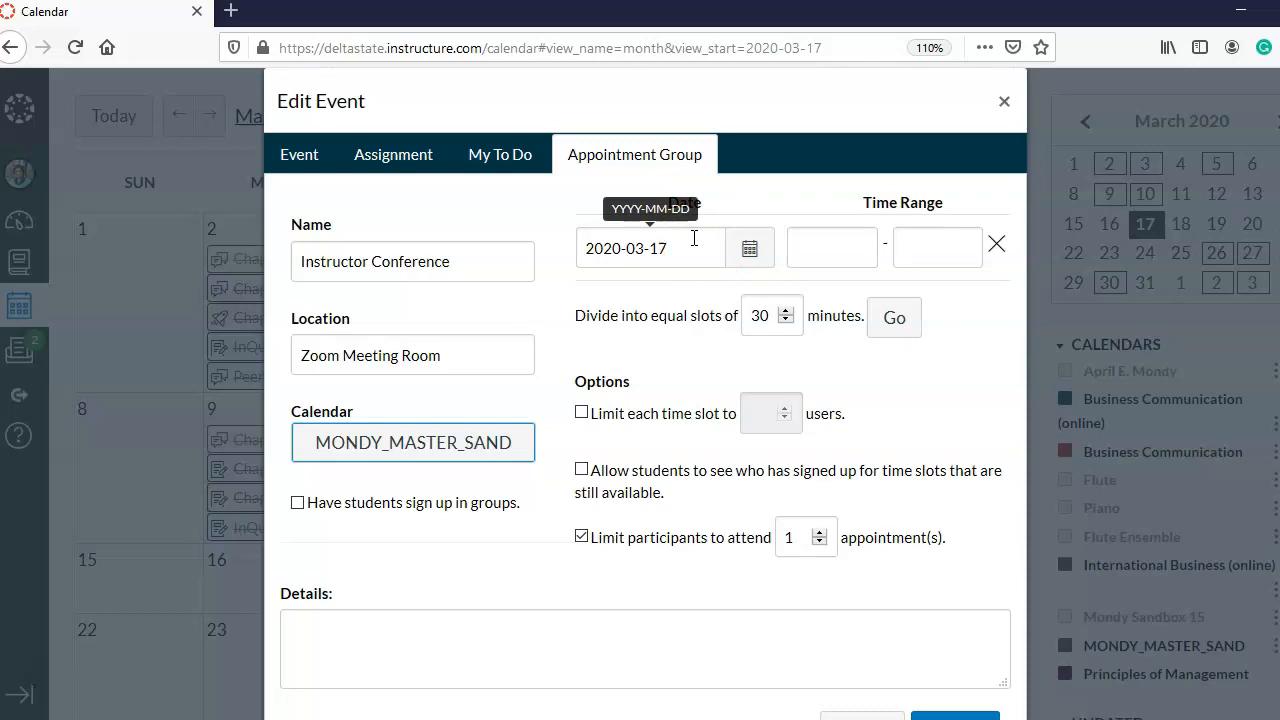
Step: Set the first appointment block to April 13, 2020, with a time range of 10 to 12
click(747, 252)
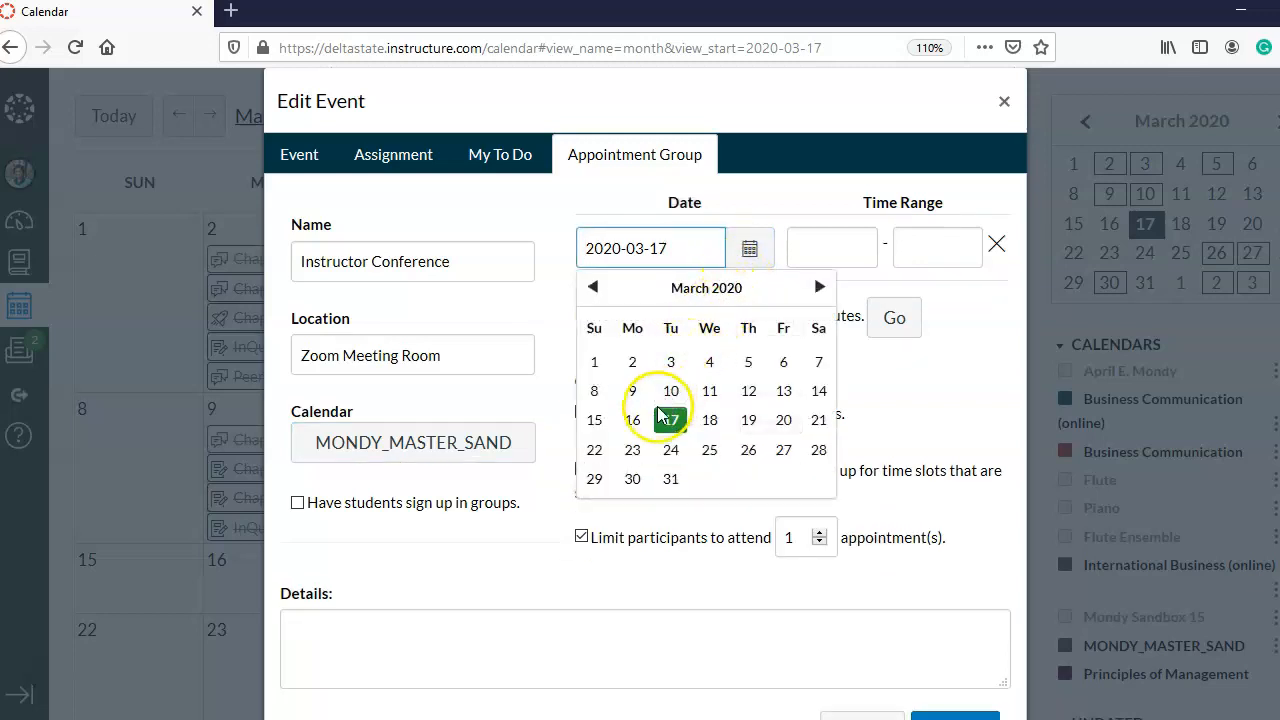
click(819, 288)
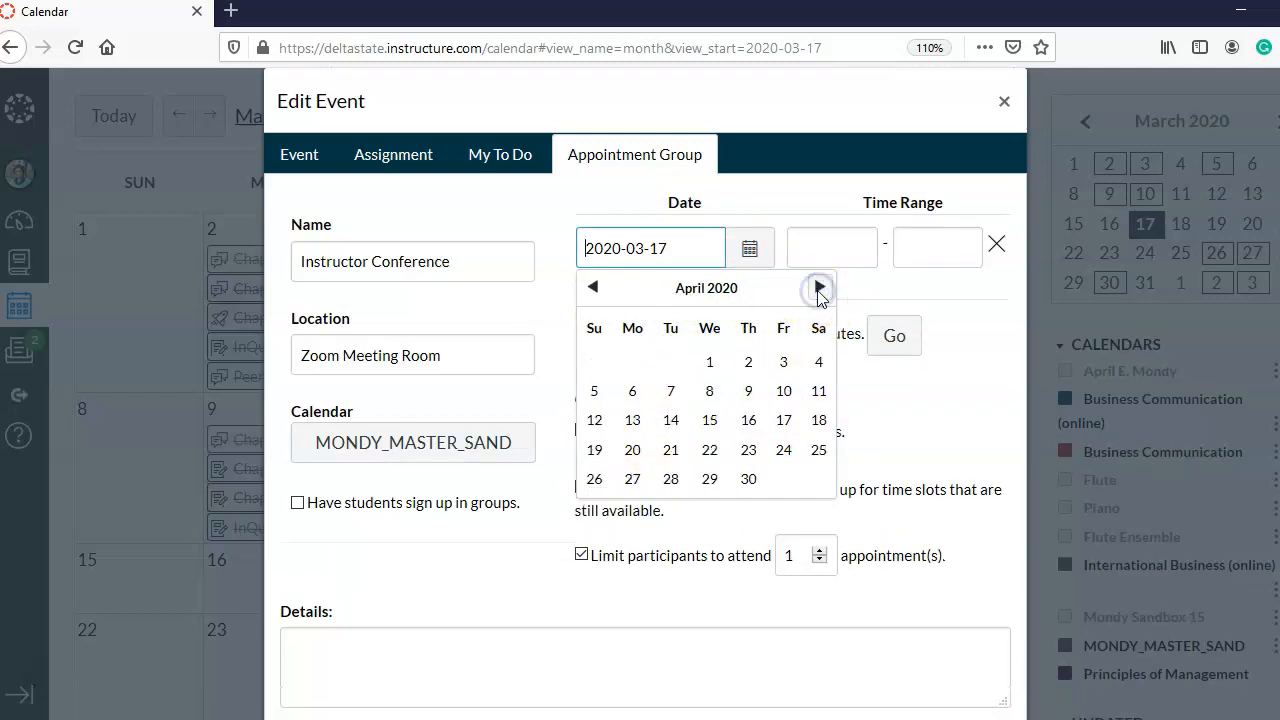
click(634, 421)
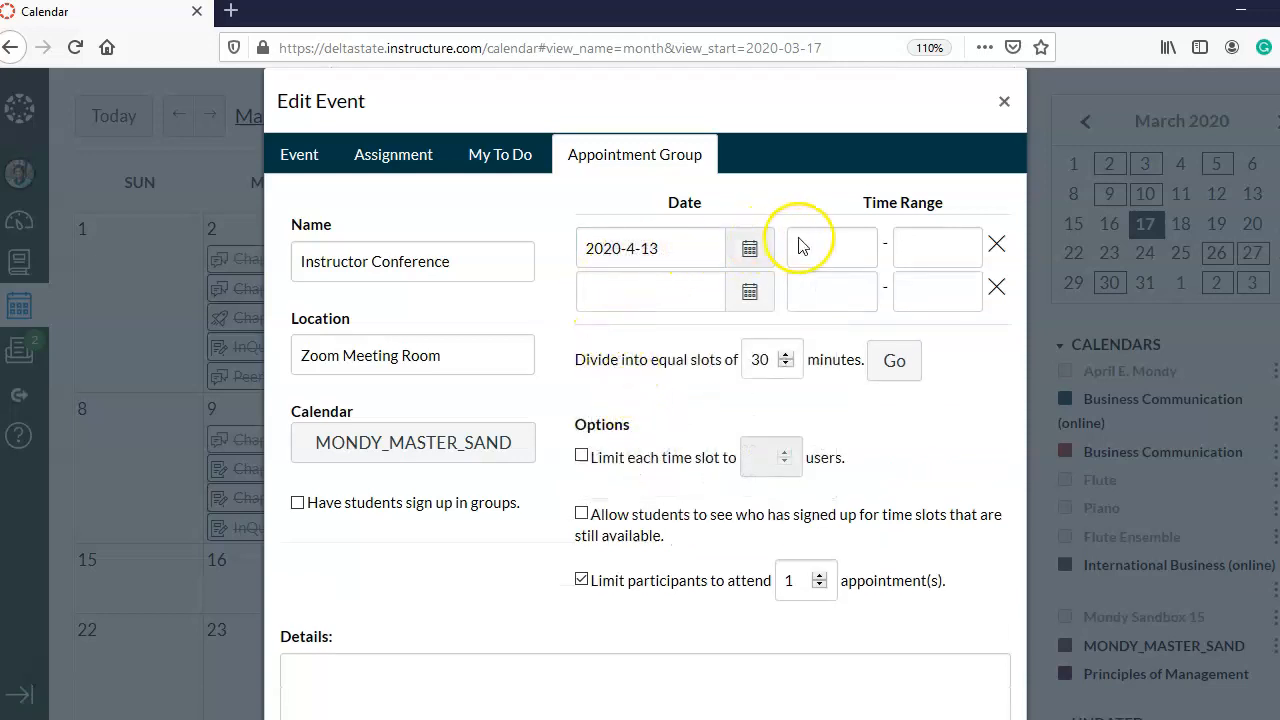
click(831, 242)
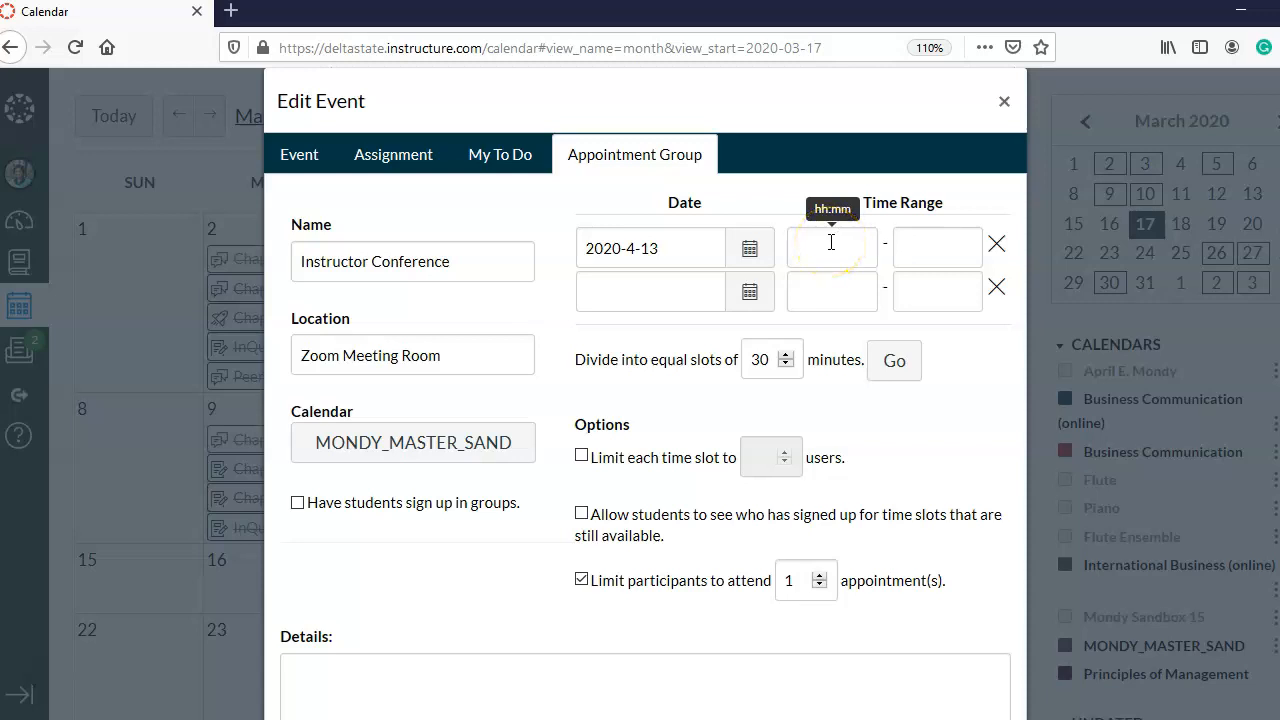
click(936, 248)
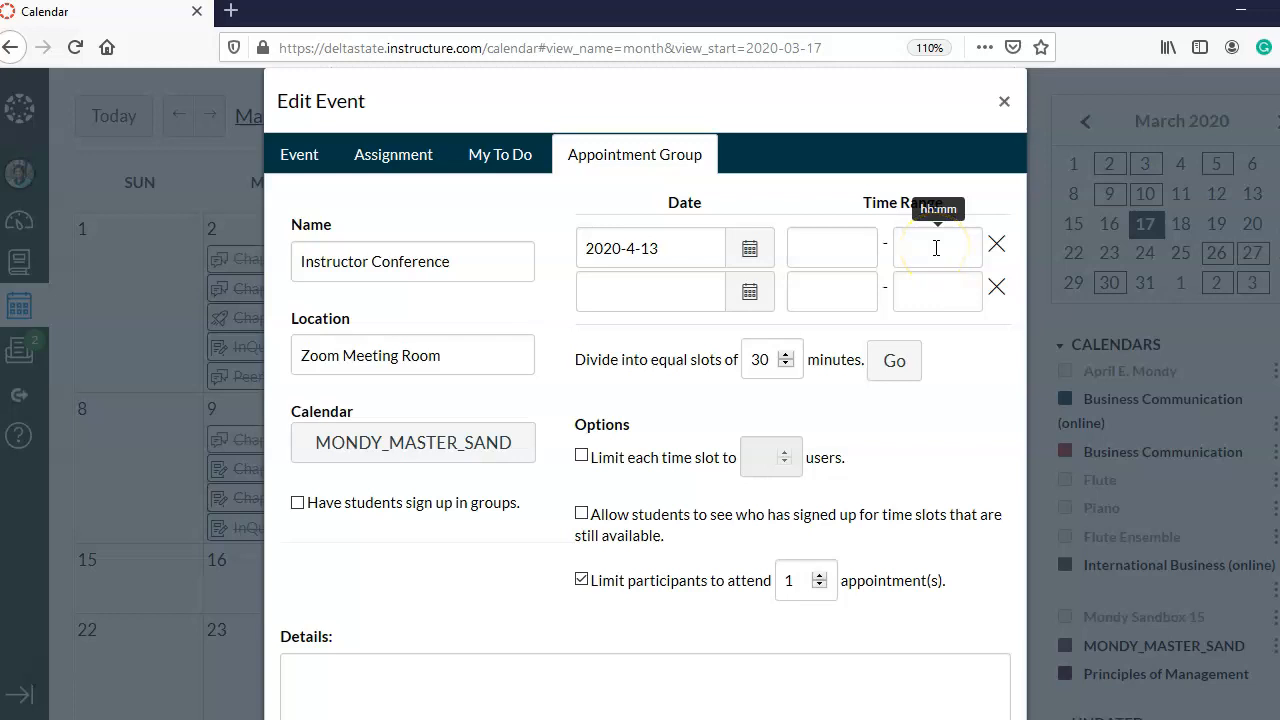
click(826, 251)
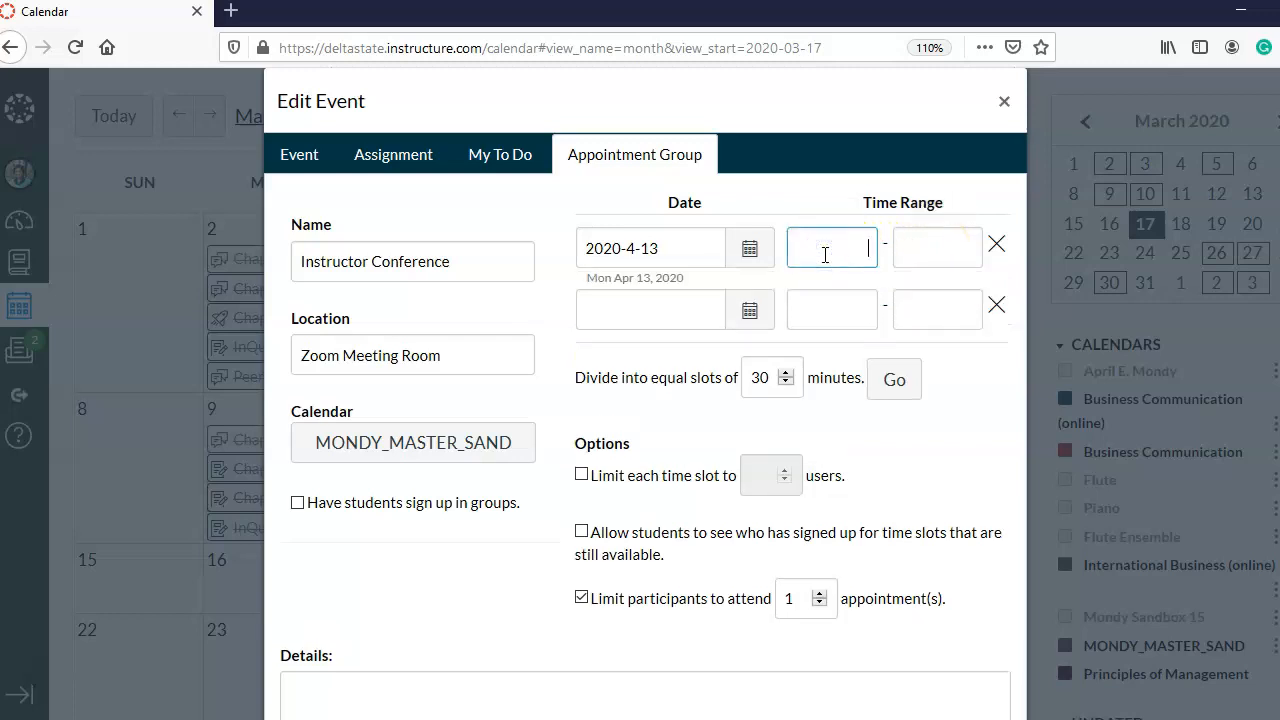
text(10)
key(Tab)
text(1)
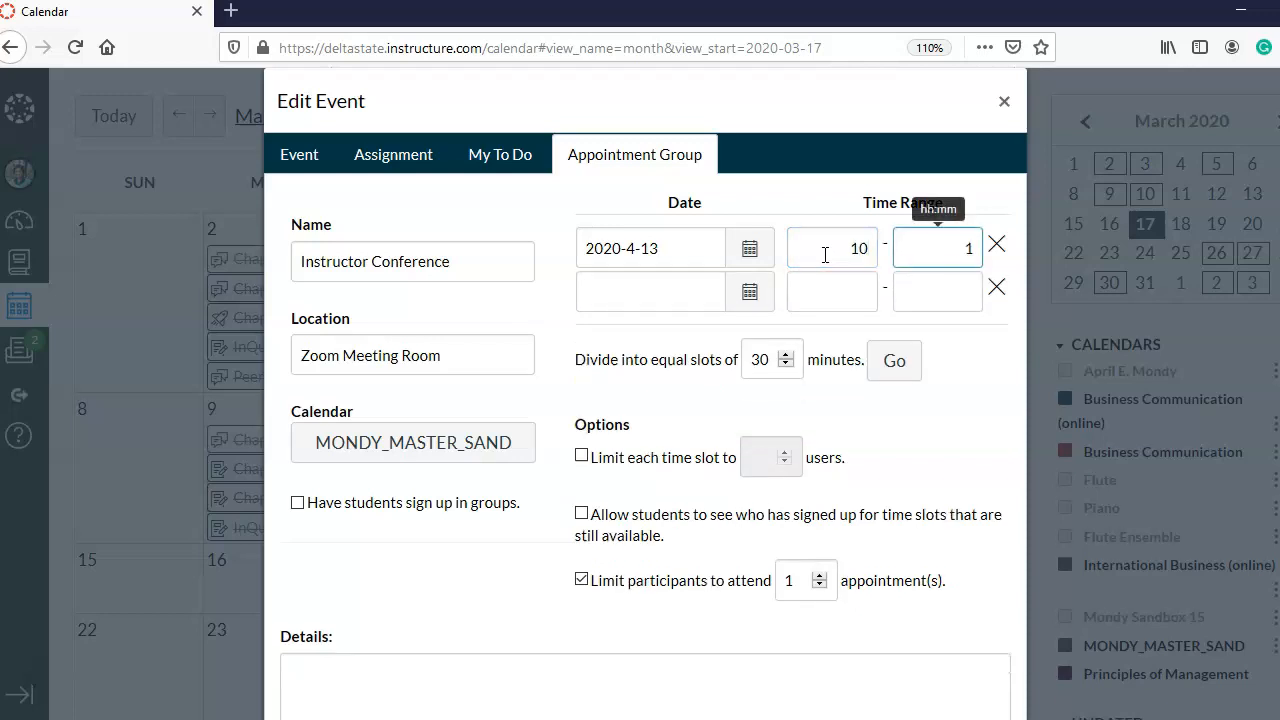
text(2)
click(961, 250)
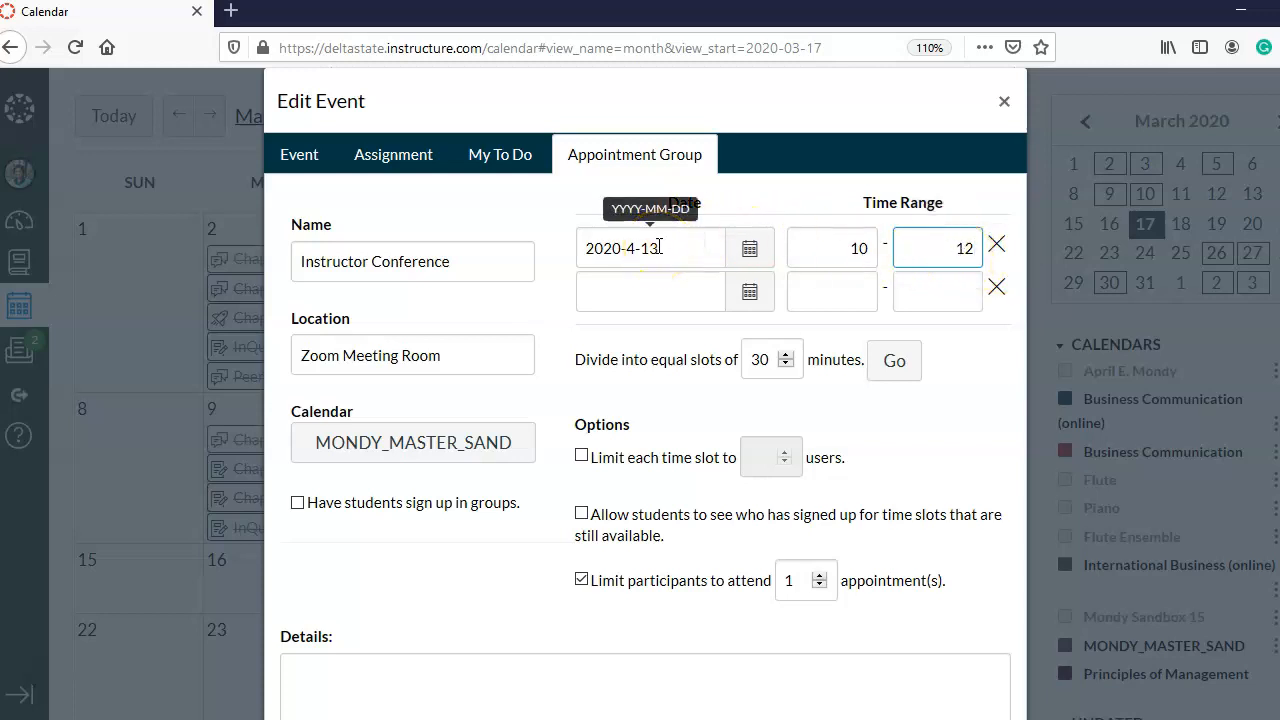
Step: Add a second appointment block on April 14, 2020, with a time range of 1 to 3
click(737, 294)
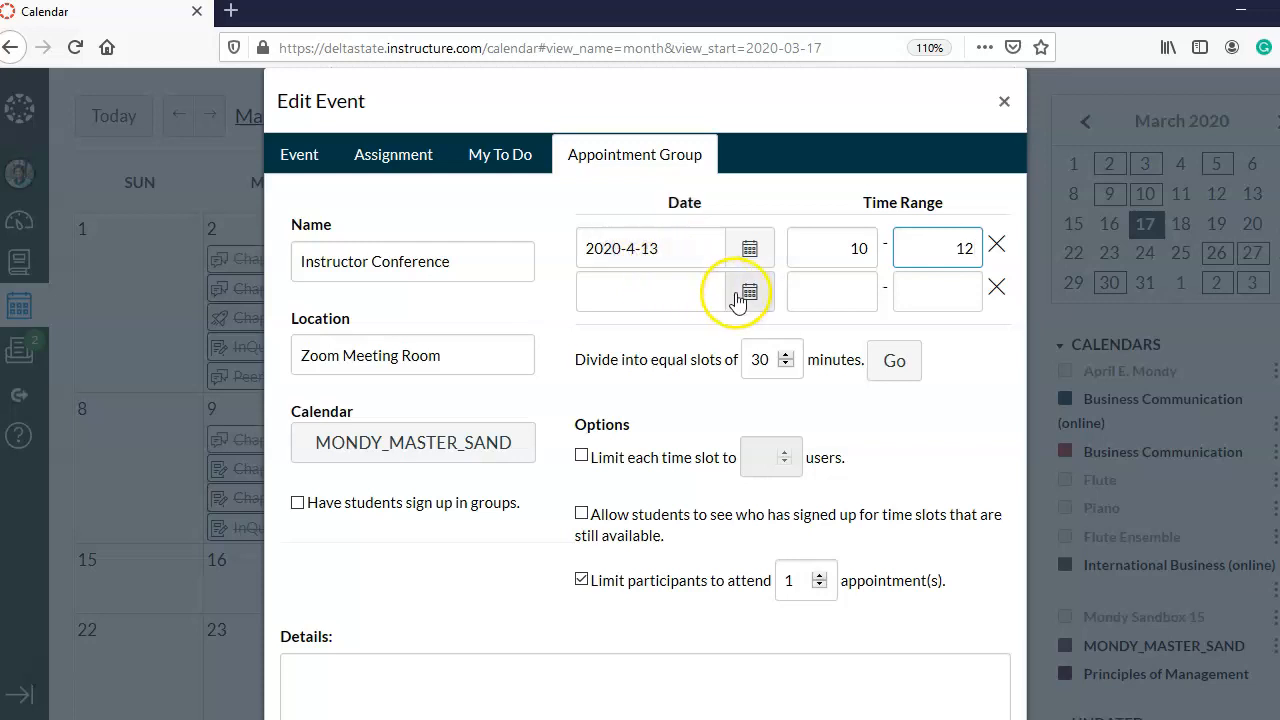
click(818, 332)
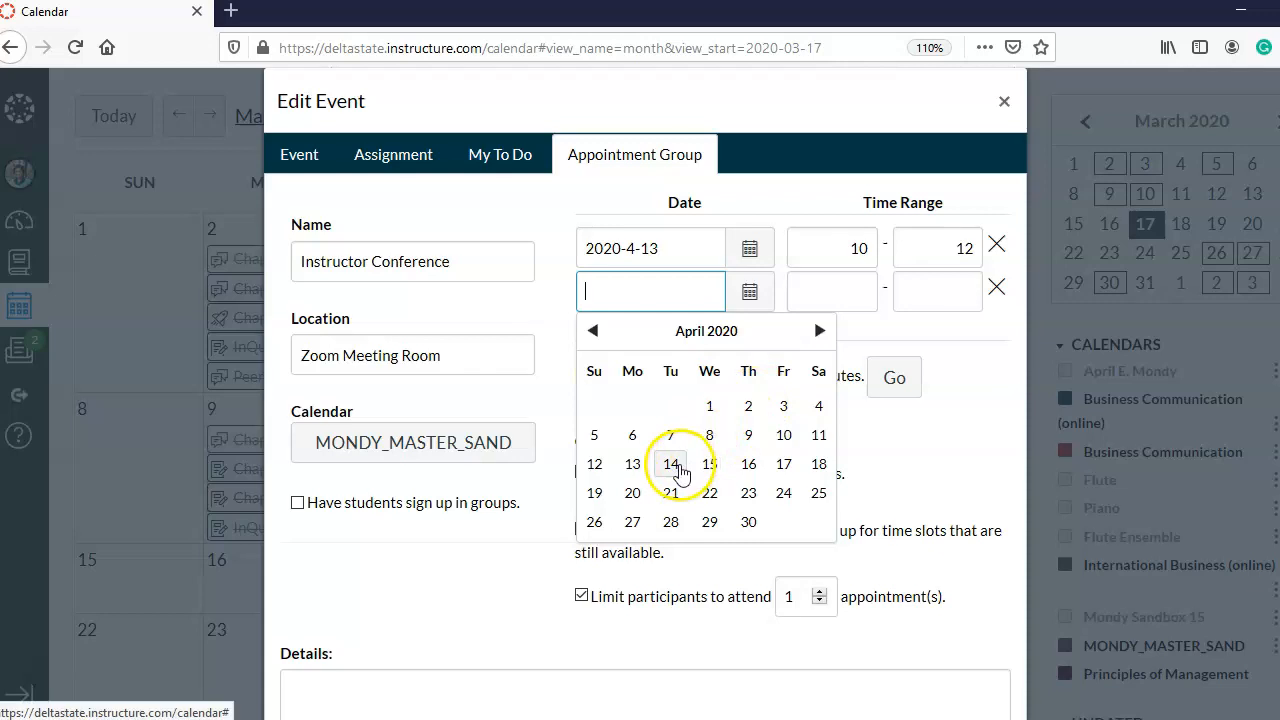
click(675, 466)
click(826, 300)
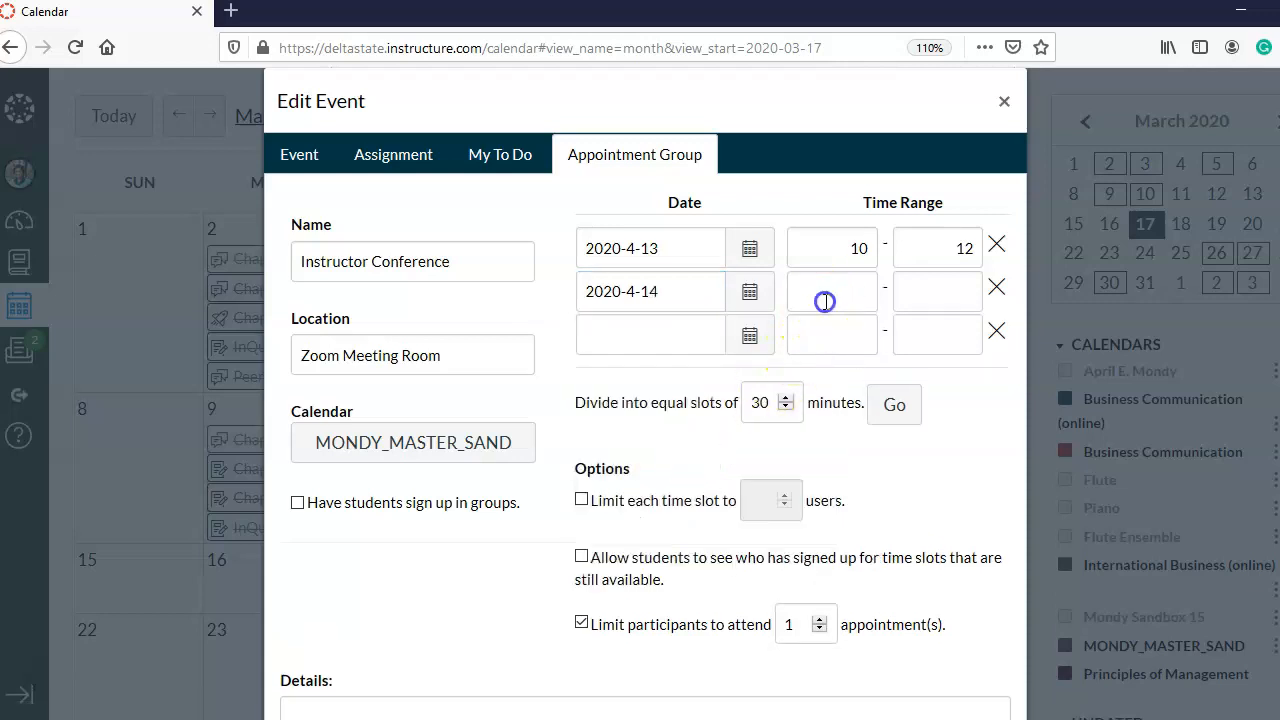
click(828, 301)
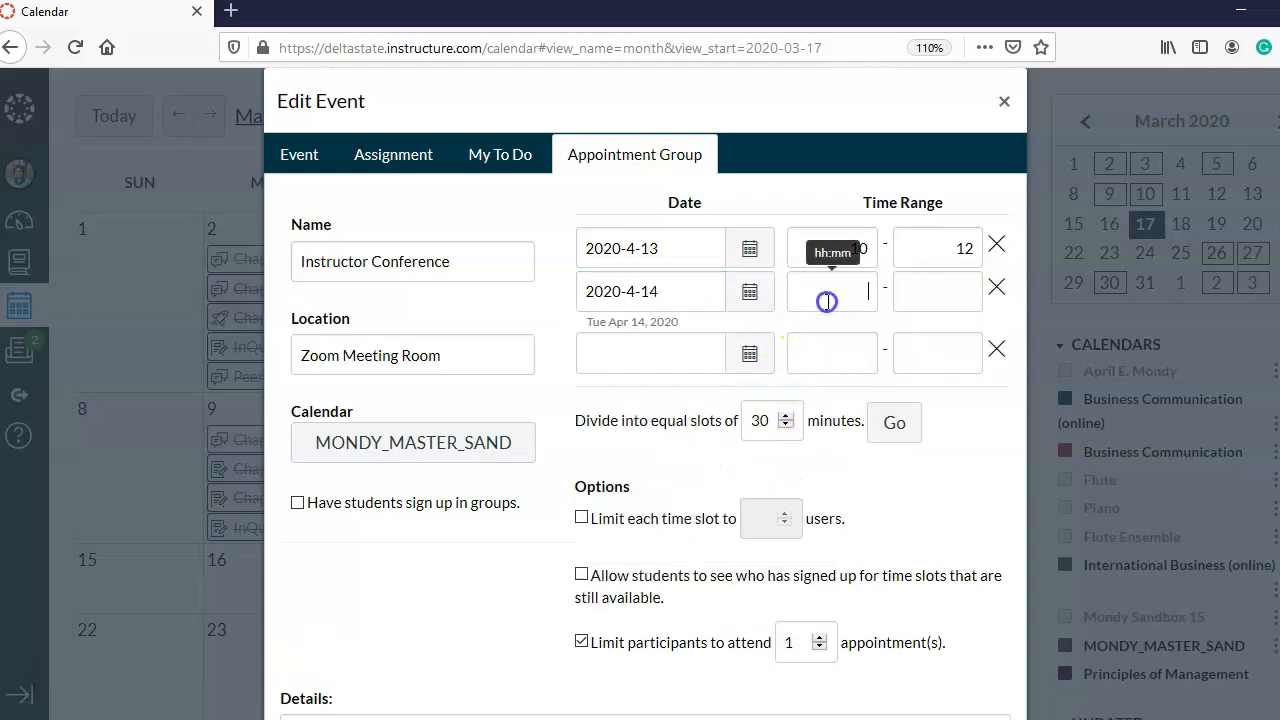
text(1)
key(Tab)
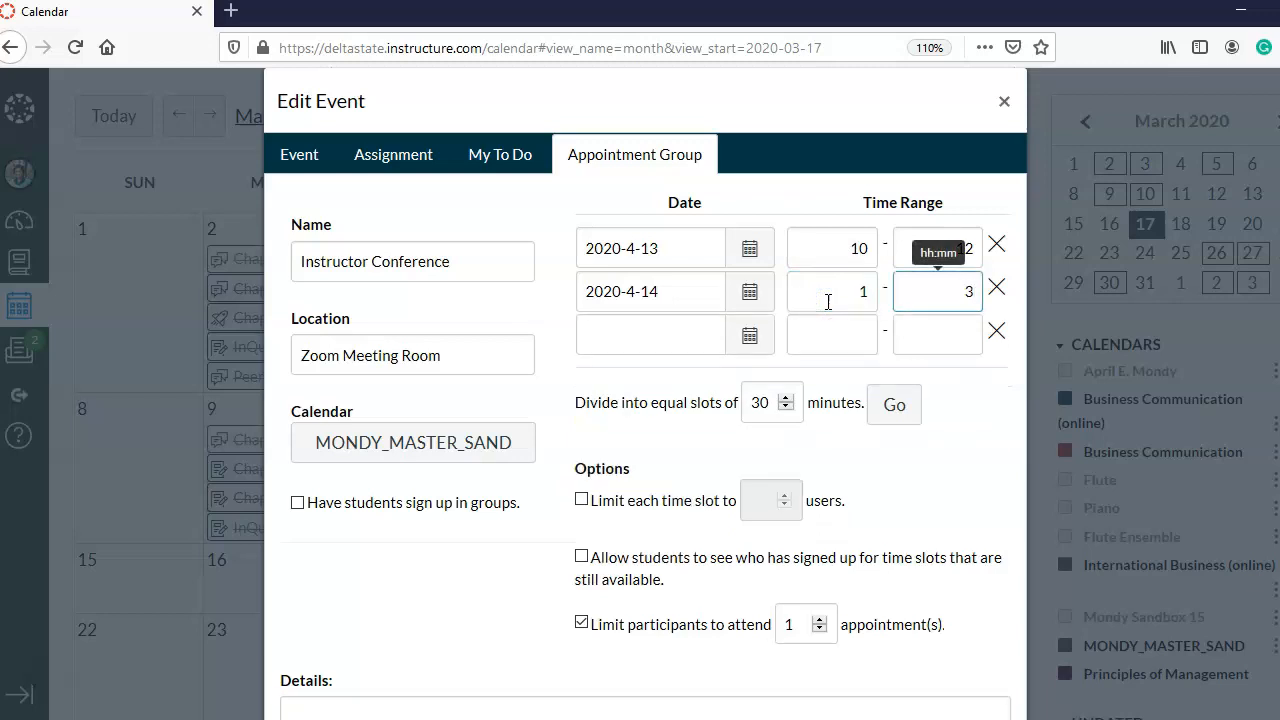
Step: Add a third appointment block on April 16, 2020, with a time range of 10 to 12
click(751, 336)
click(820, 374)
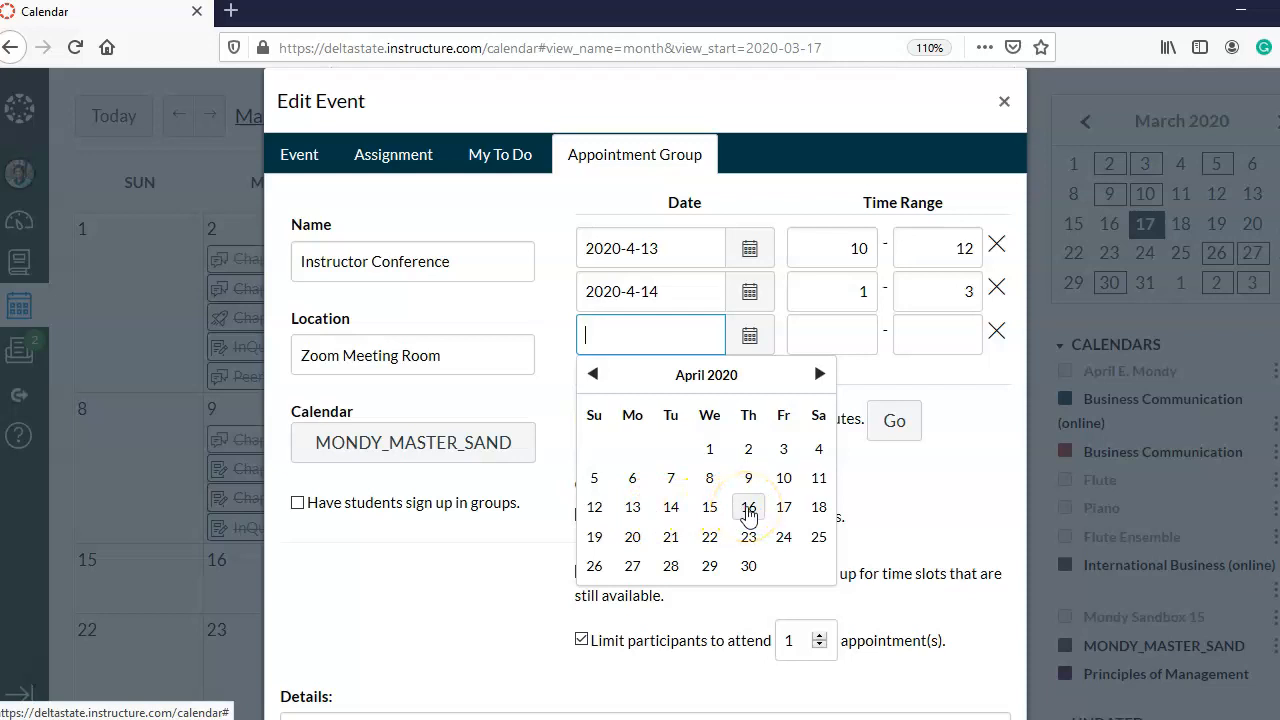
click(749, 509)
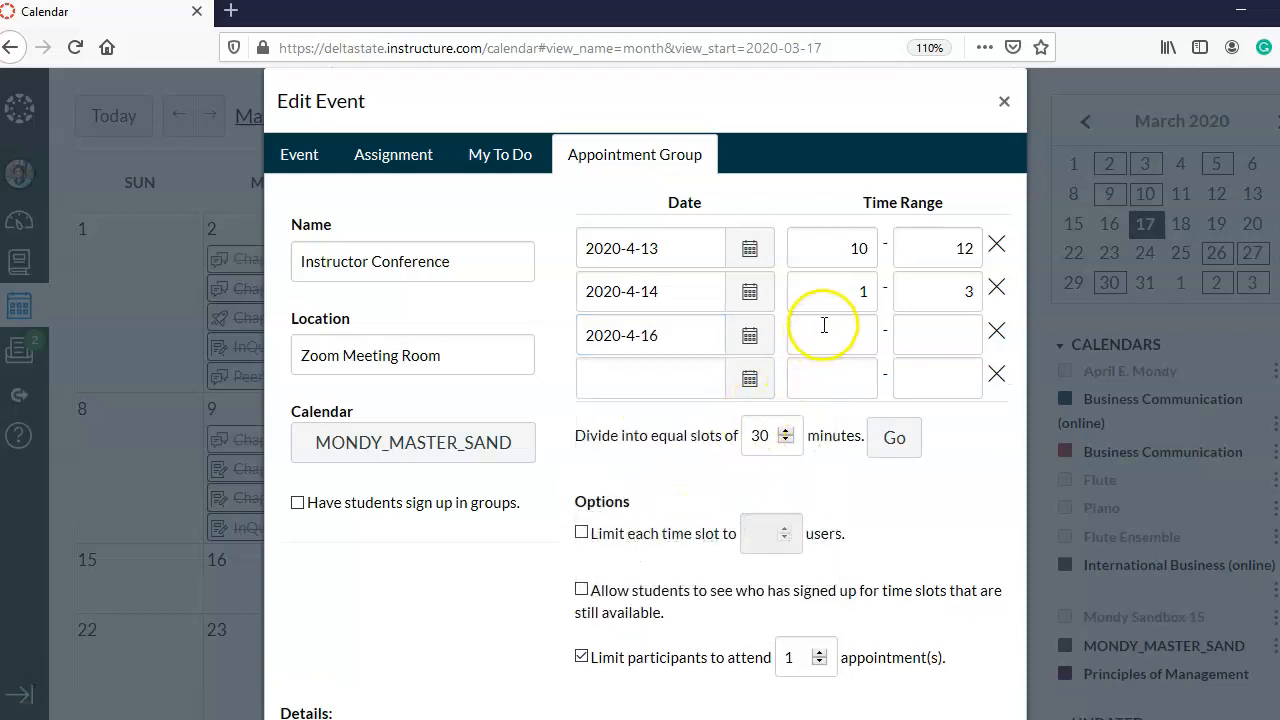
click(823, 325)
text(10)
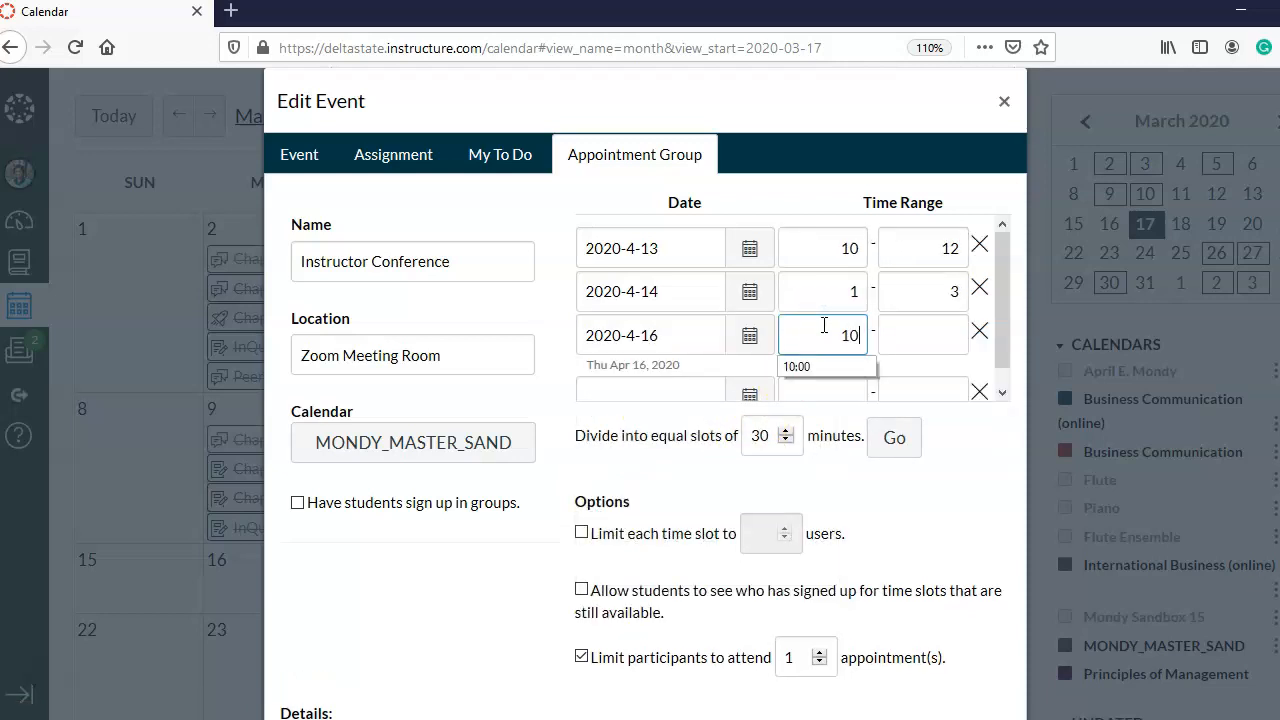
key(Tab)
text(1)
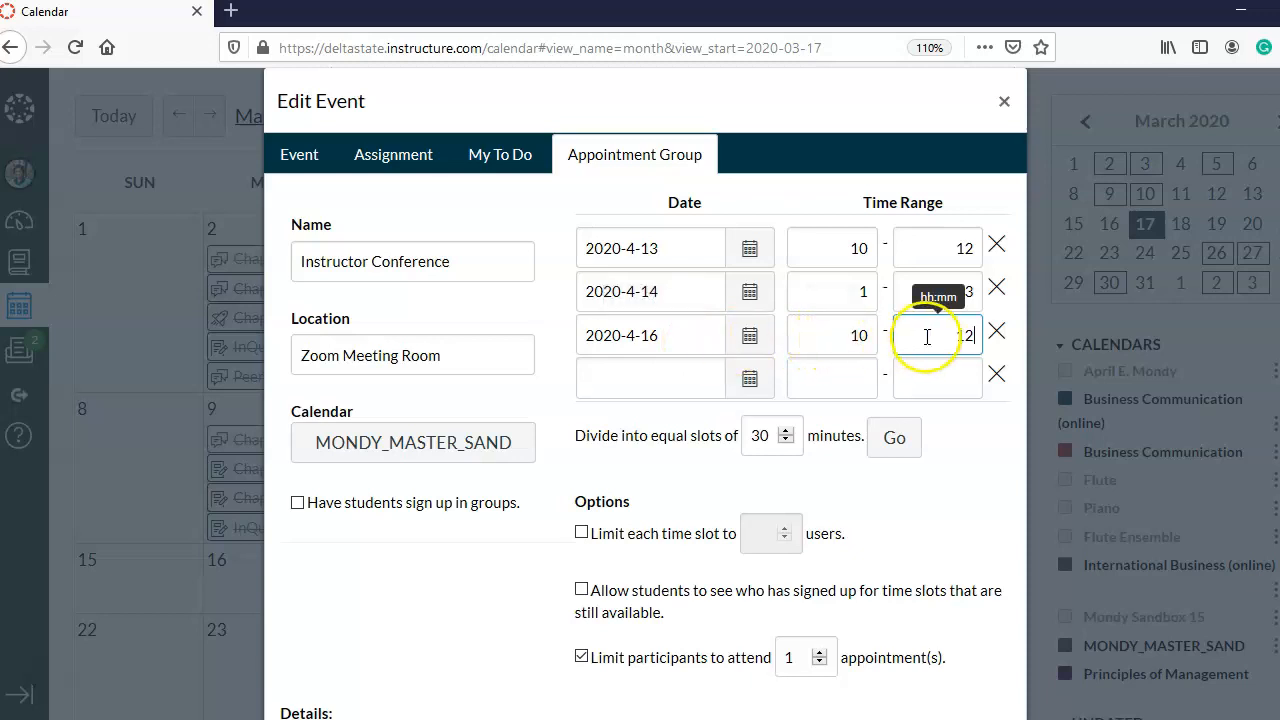
Step: Add another appointment block on April 16, 2020, with a time range of 2 to 4
click(749, 378)
click(819, 402)
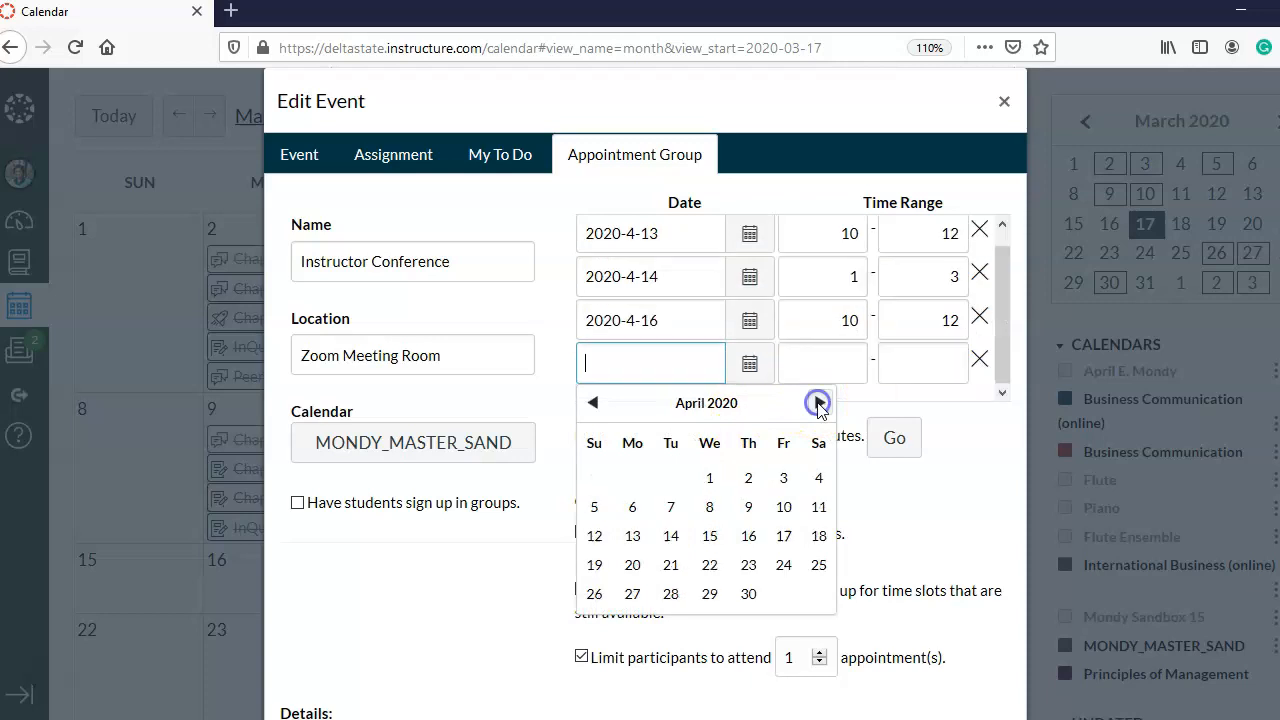
click(749, 540)
click(836, 377)
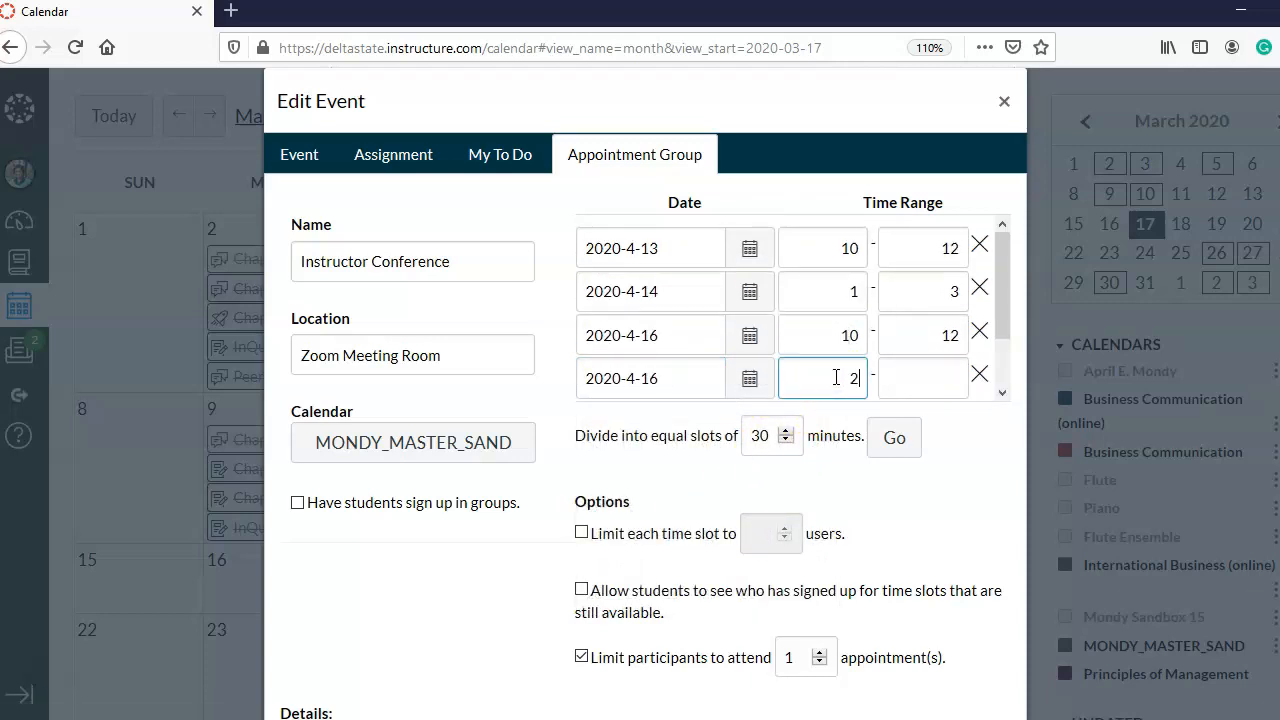
key(Tab)
text(4)
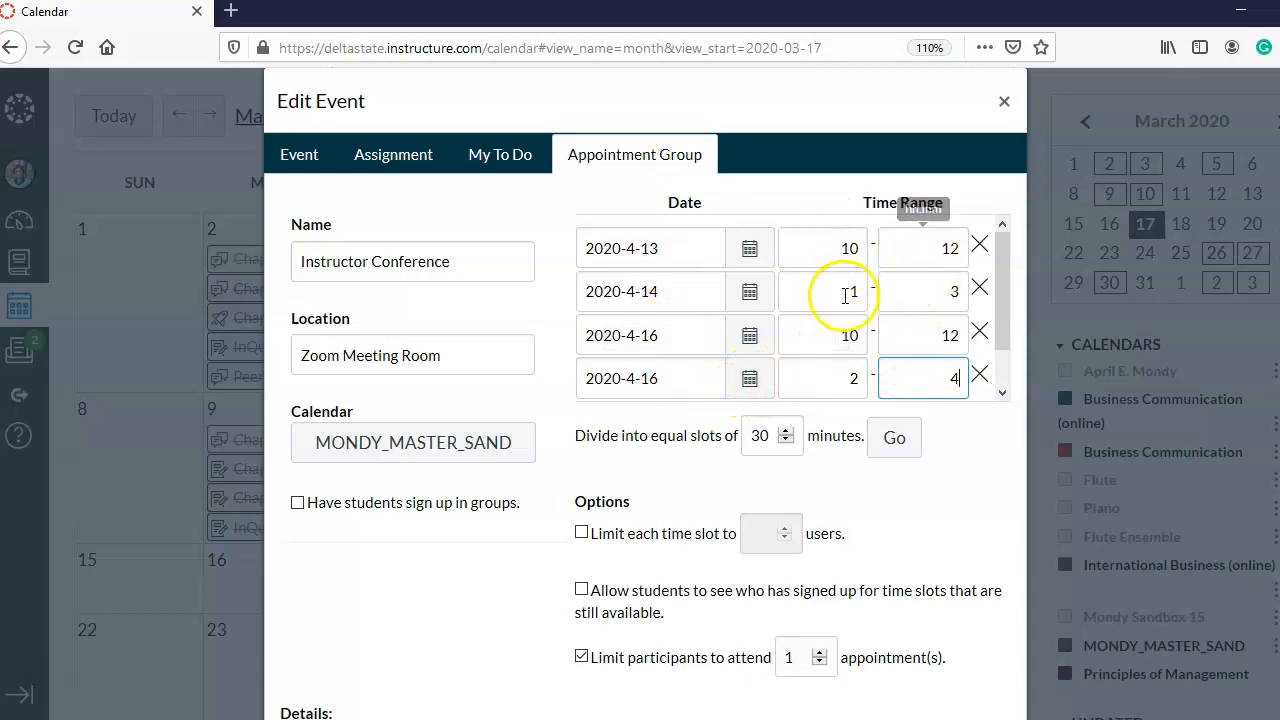
scroll(1005, 271, down, 1)
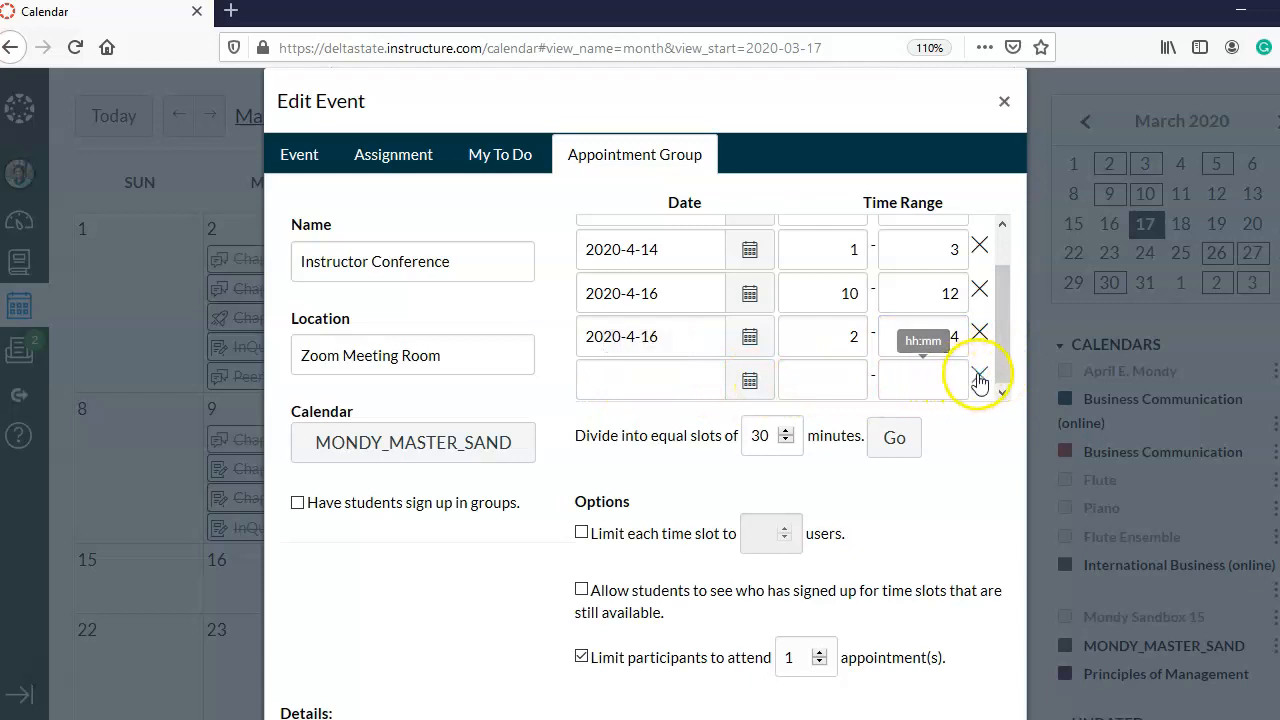
scroll(978, 378, down, 1)
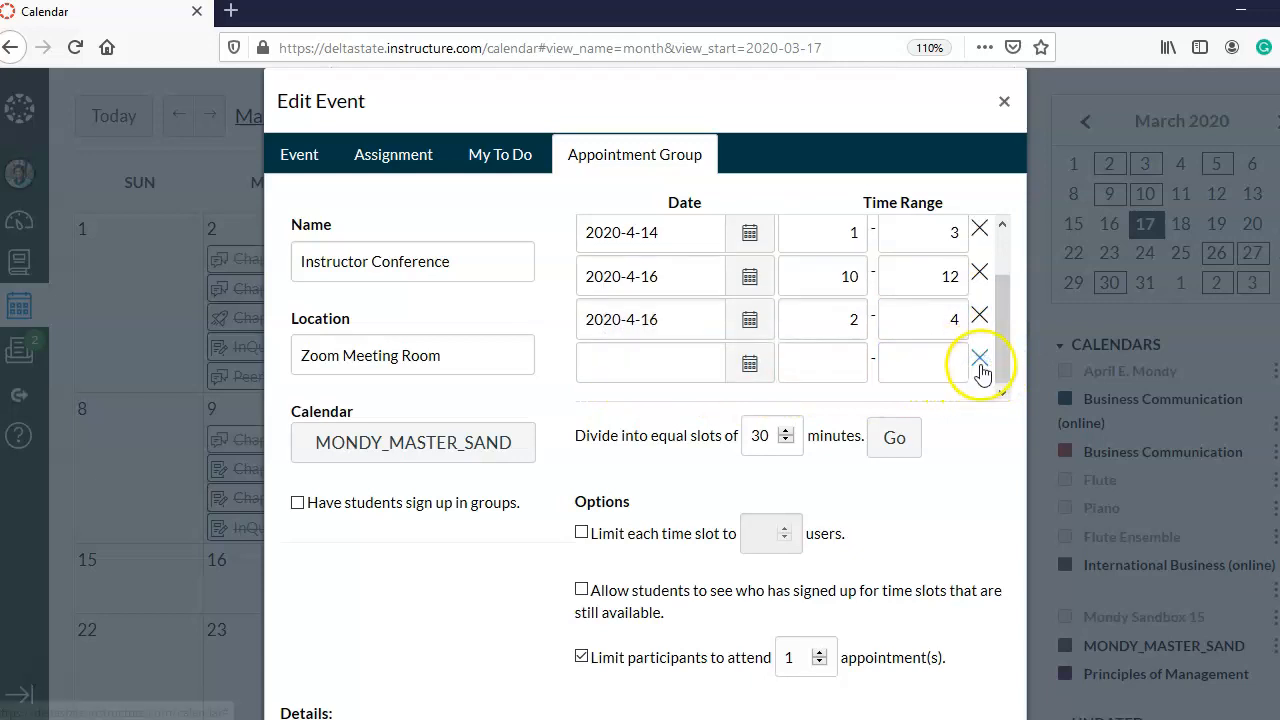
Step: Remove the empty appointment row and divide the time blocks into equal slots of 15 minutes
click(979, 360)
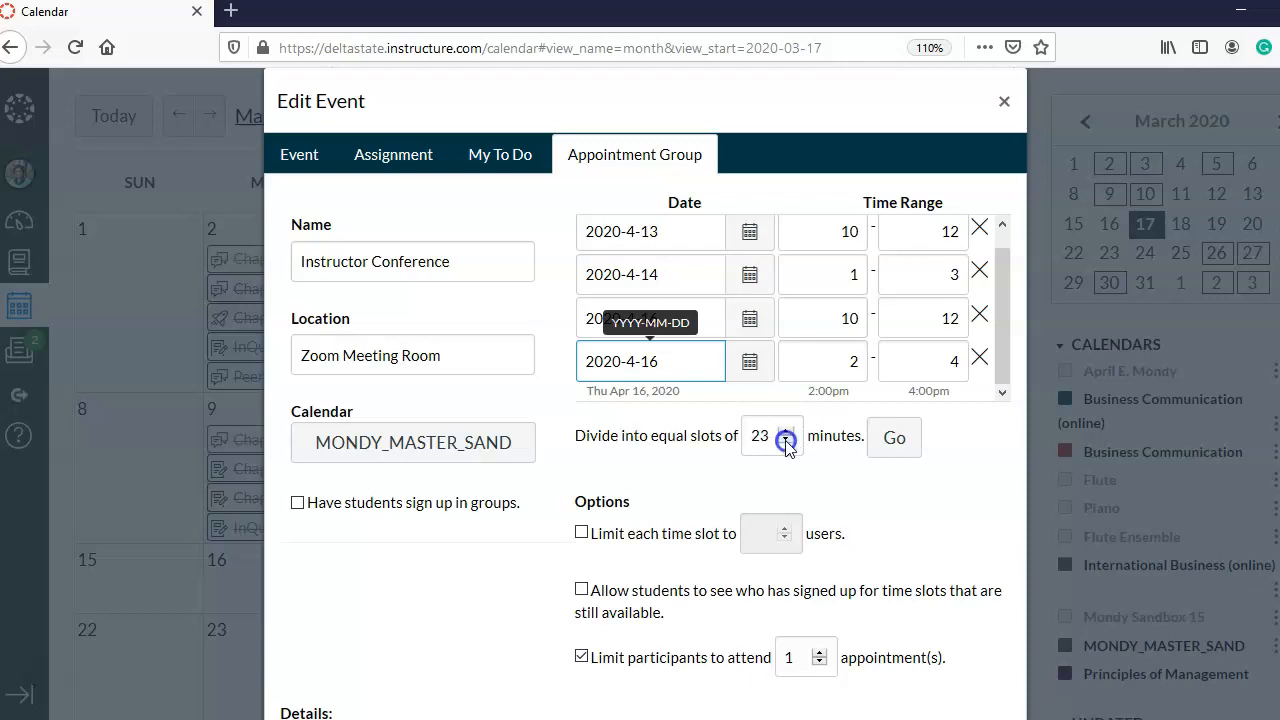
click(789, 442)
click(790, 442)
click(1005, 325)
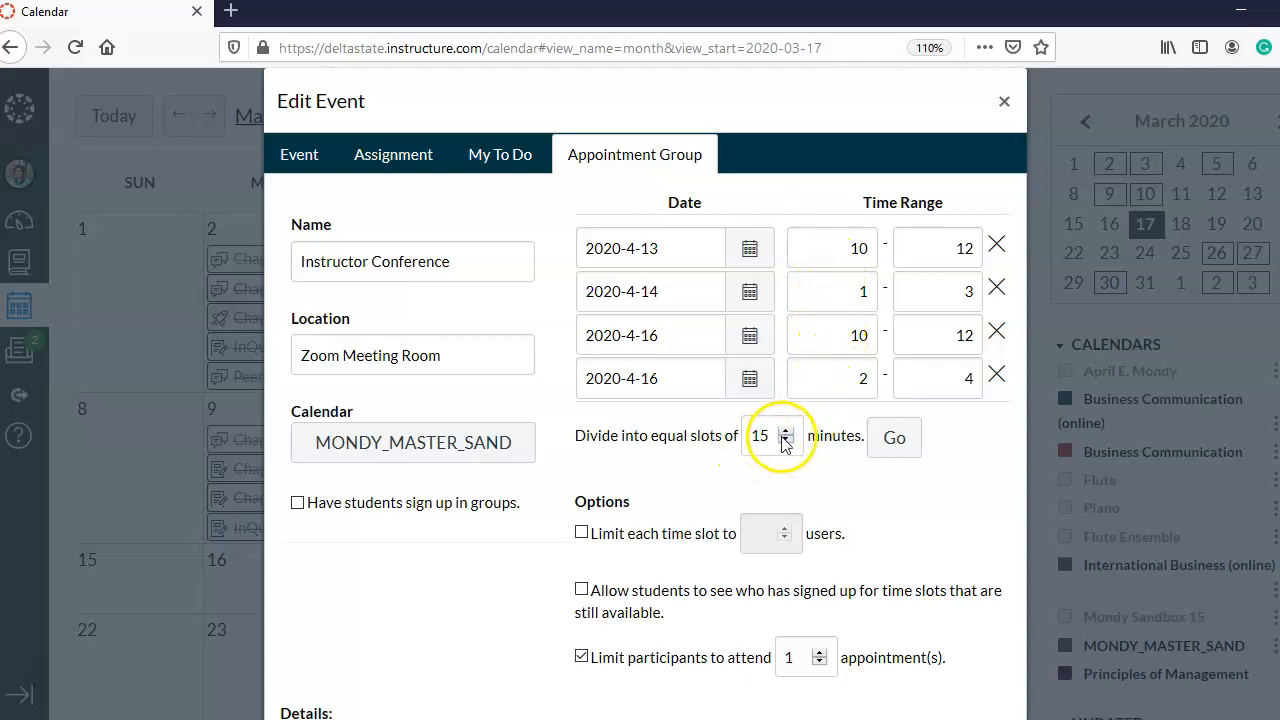
click(895, 440)
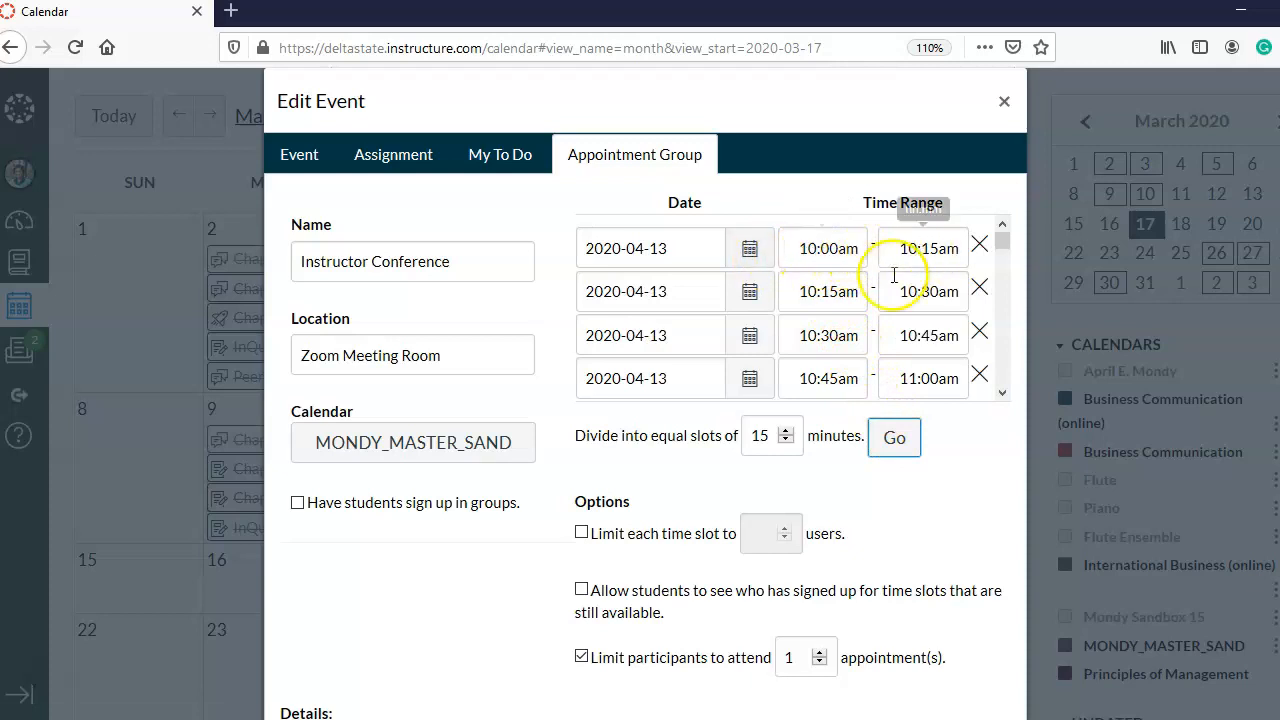
Step: Remove the April 16 slots at 2:00pm–2:15pm and 2:15pm–2:30pm from the appointment list
drag(1002, 242, 1003, 348)
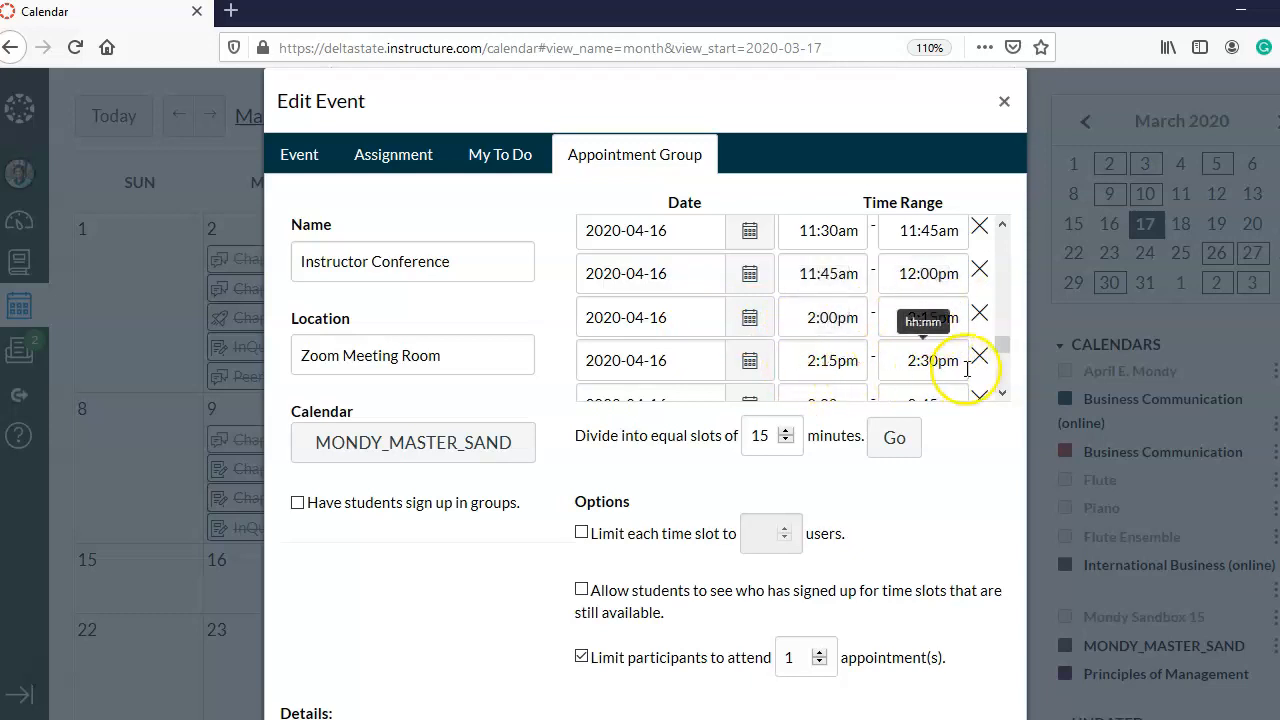
click(979, 318)
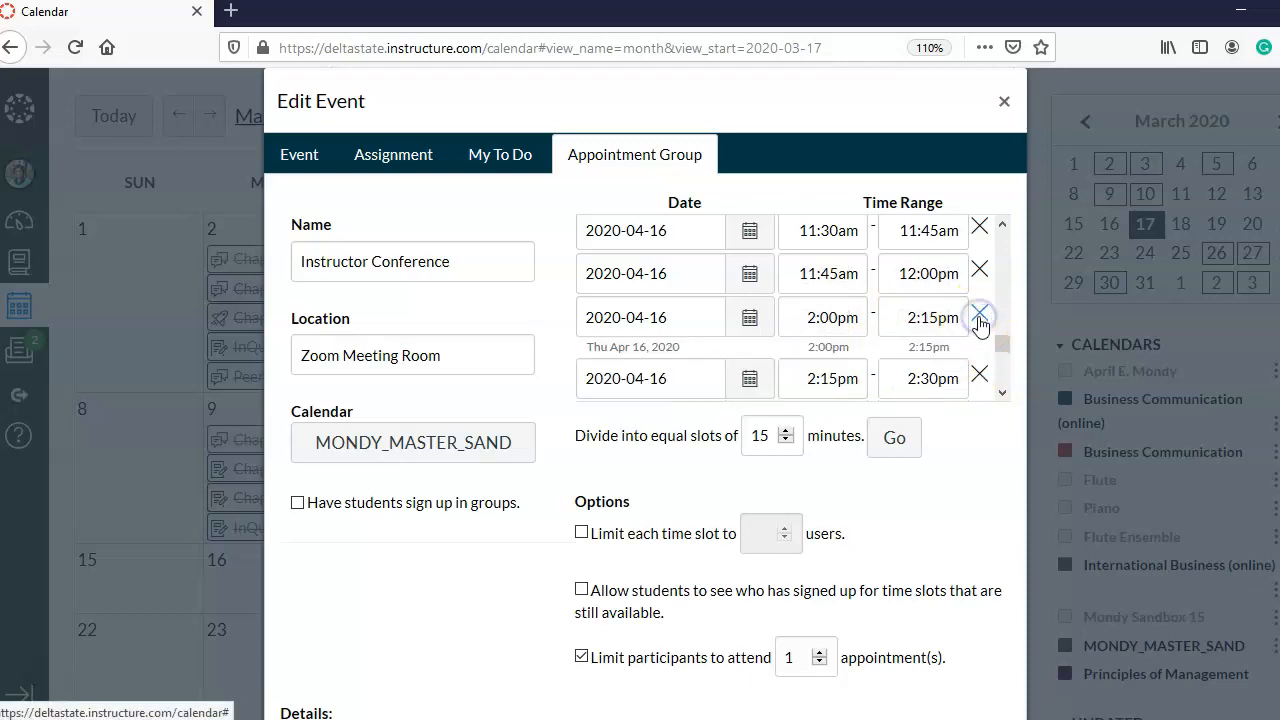
click(1003, 362)
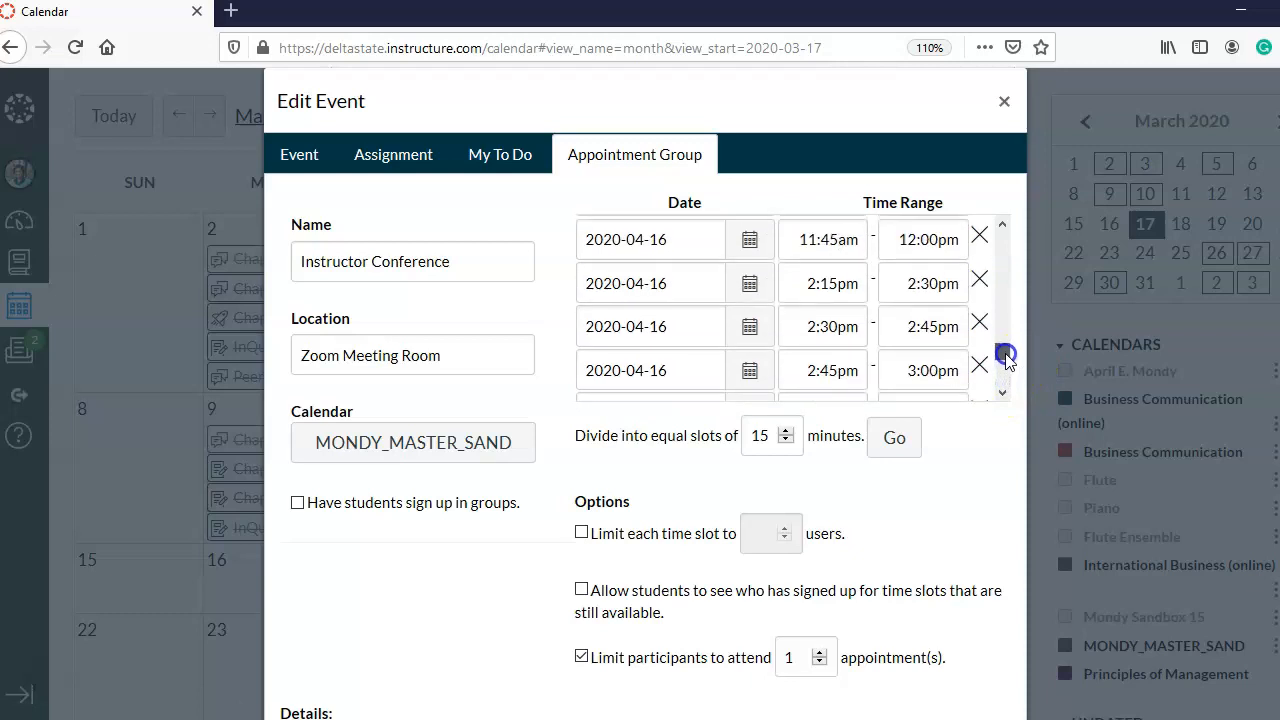
click(980, 279)
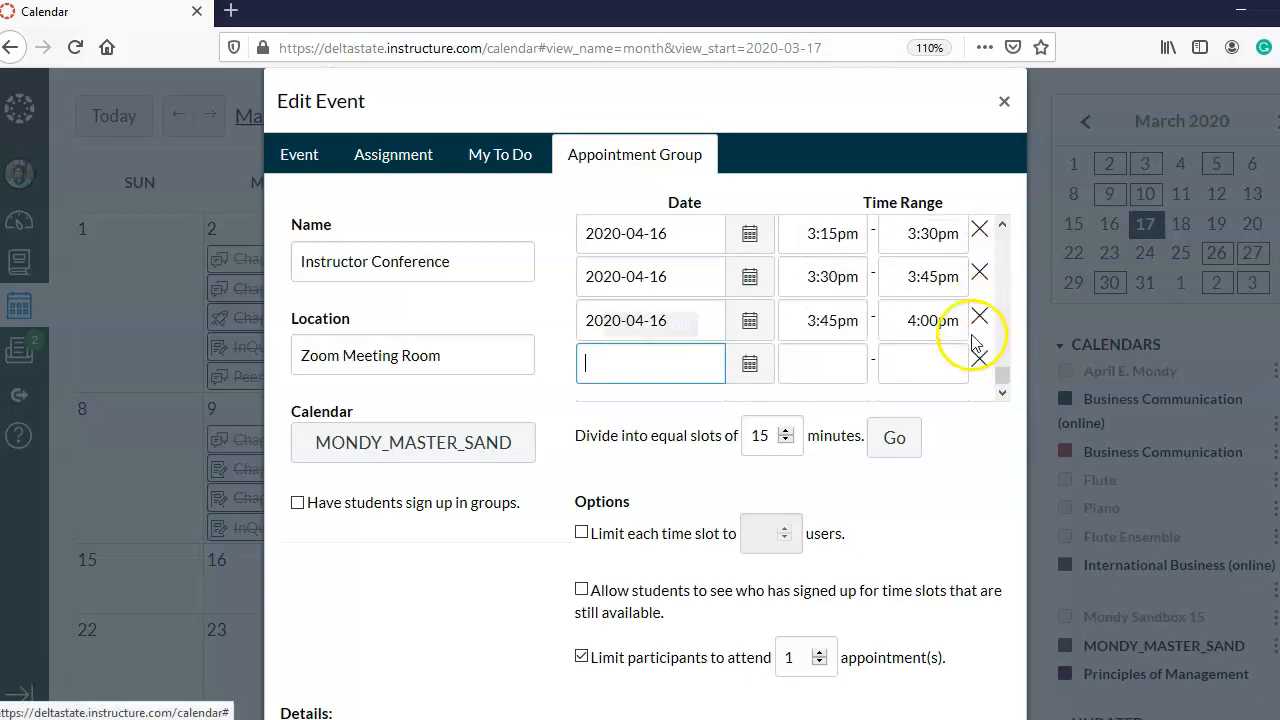
click(1003, 353)
mouse_move(1004, 353)
mouse_down()
mouse_move(1004, 338)
mouse_move(1002, 368)
mouse_up()
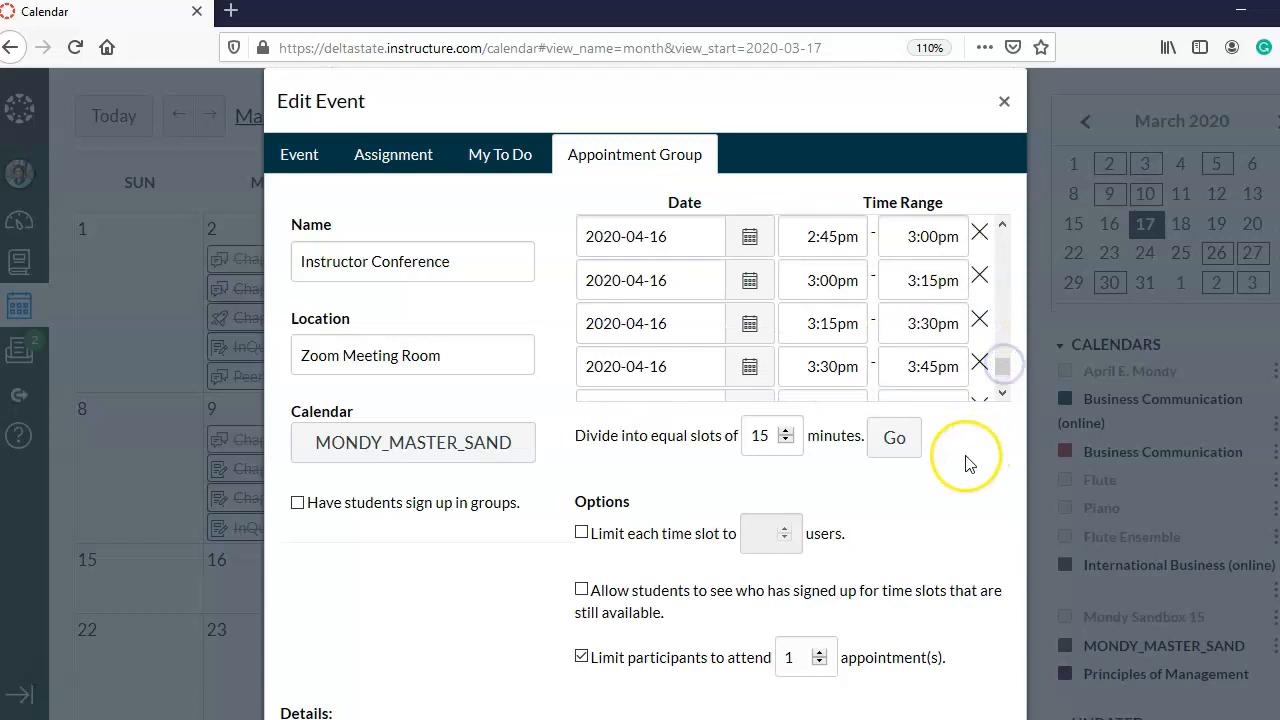
Step: Limit each time slot to 1 user in the appointment group options
scroll(963, 457, down, 2)
scroll(966, 463, down, 1)
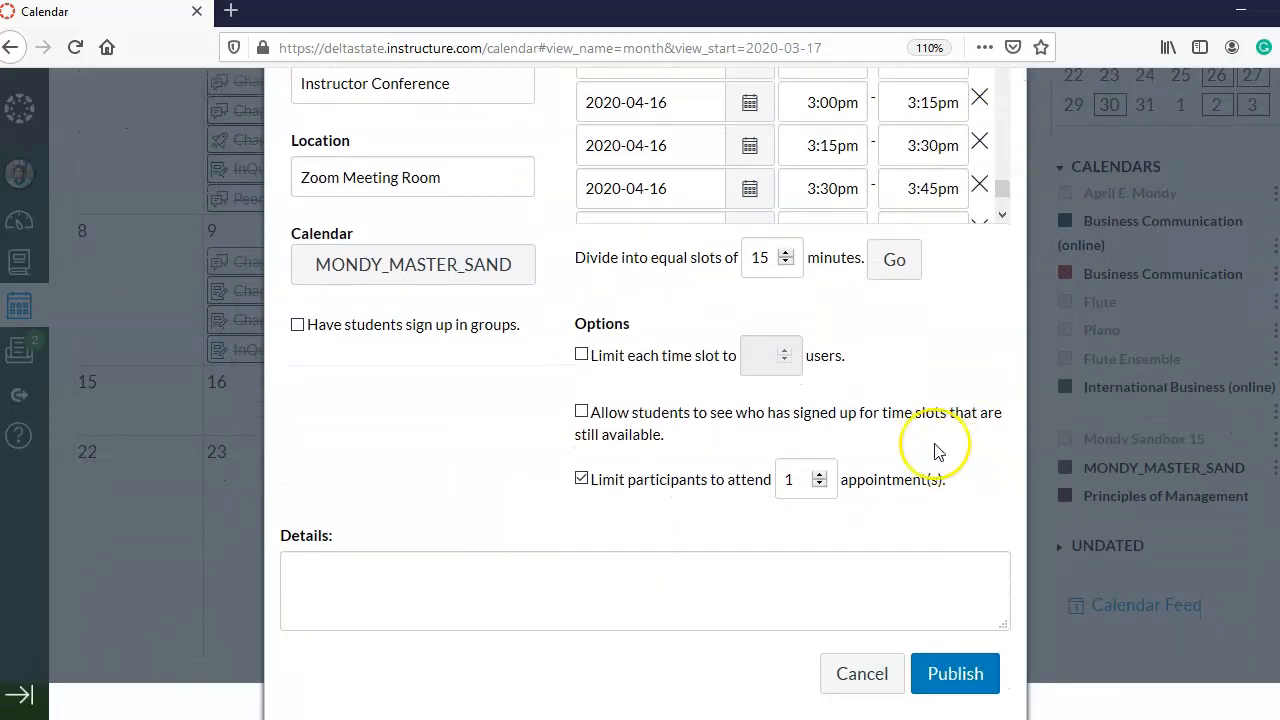
click(582, 357)
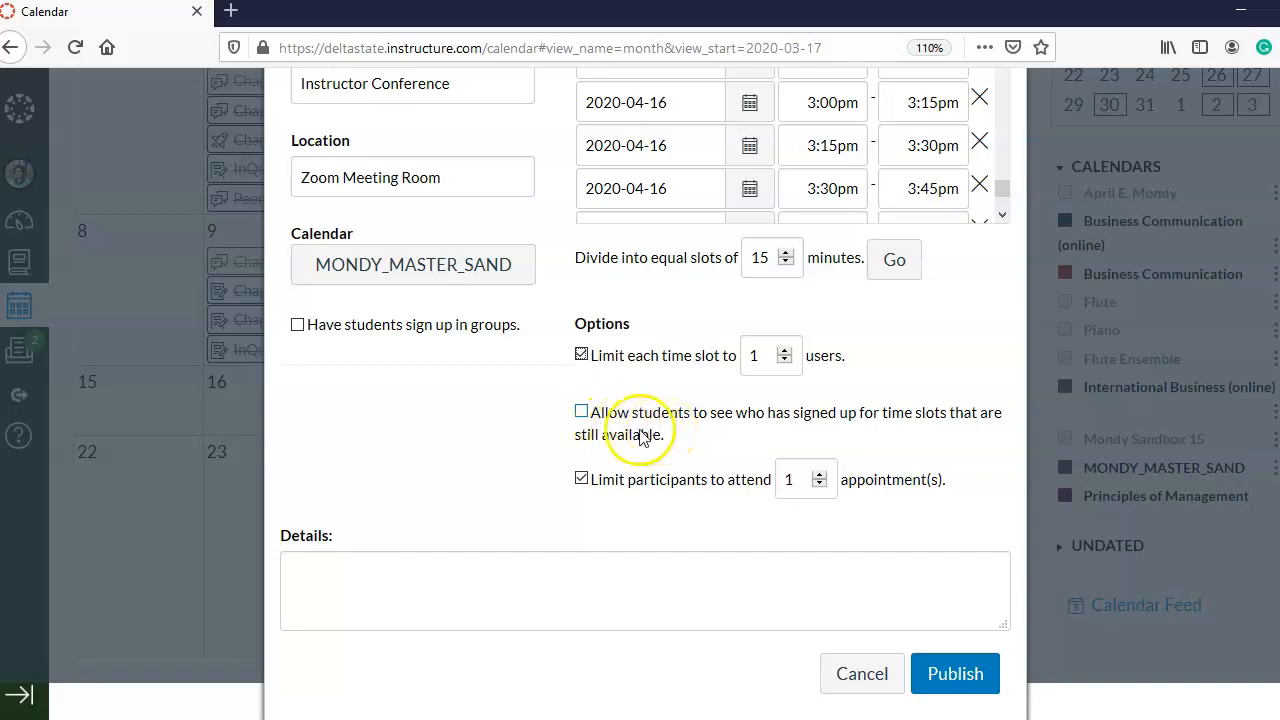
click(581, 412)
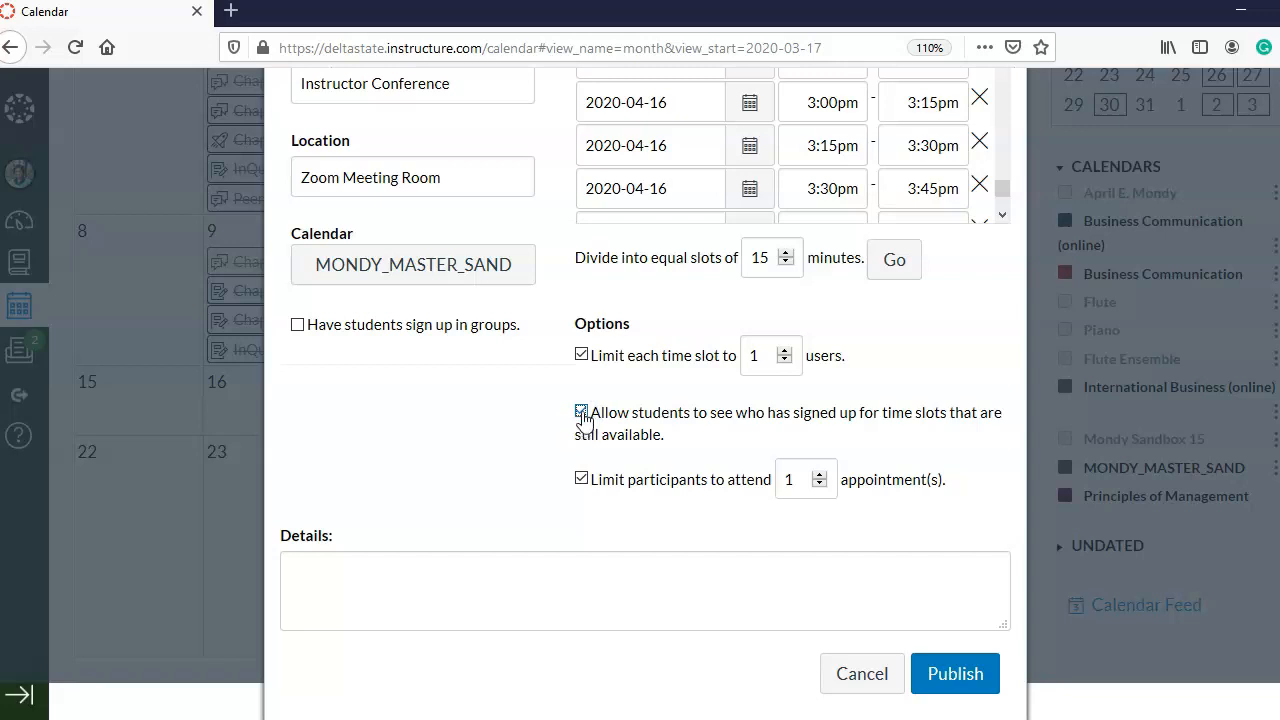
click(583, 415)
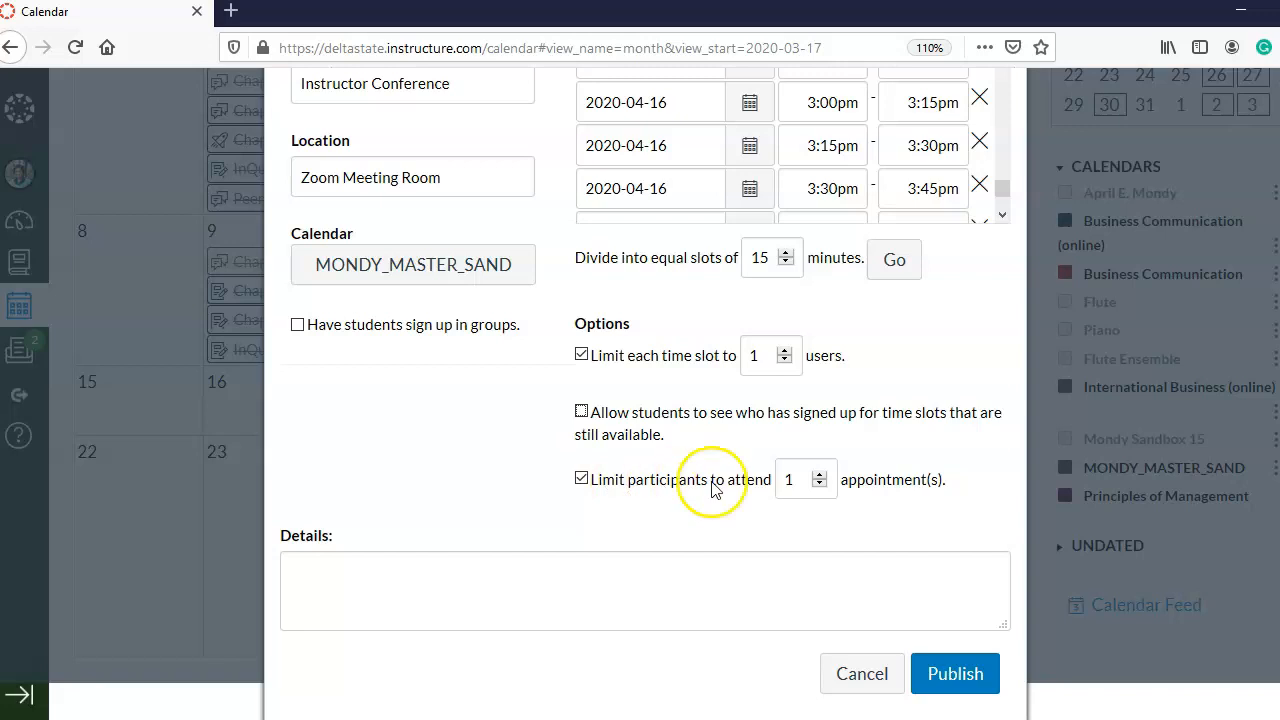
click(818, 476)
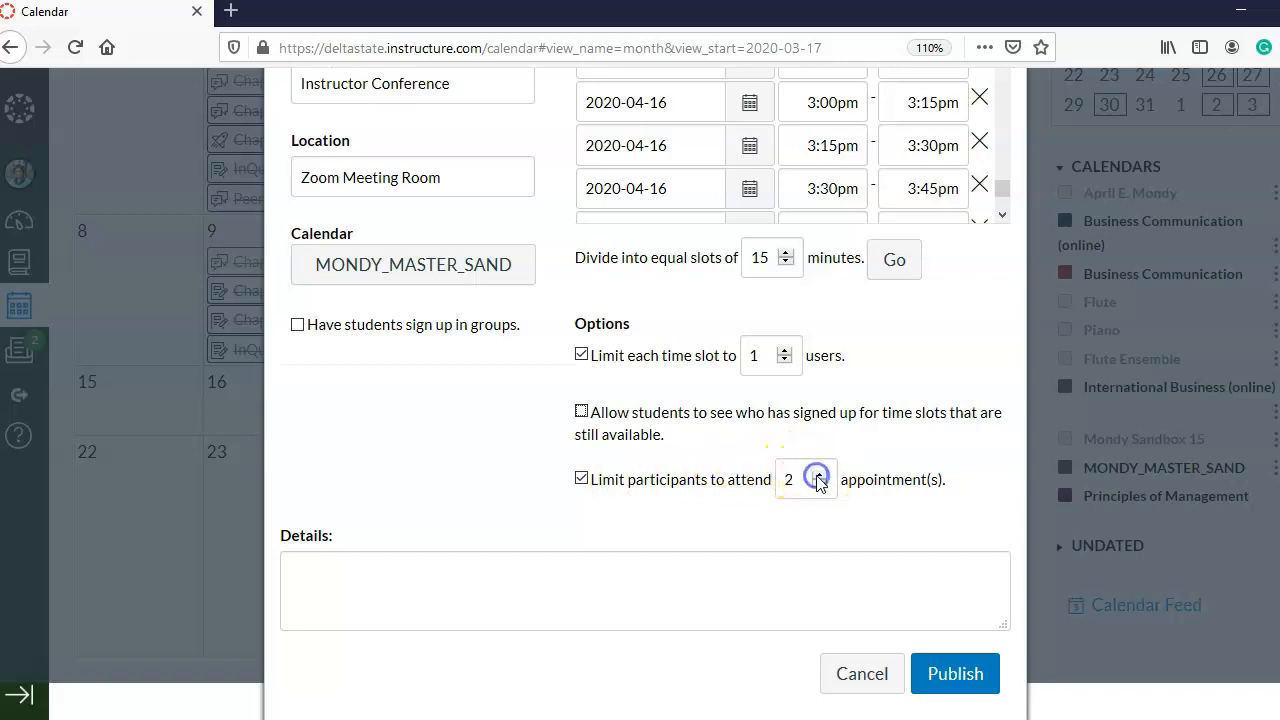
click(820, 486)
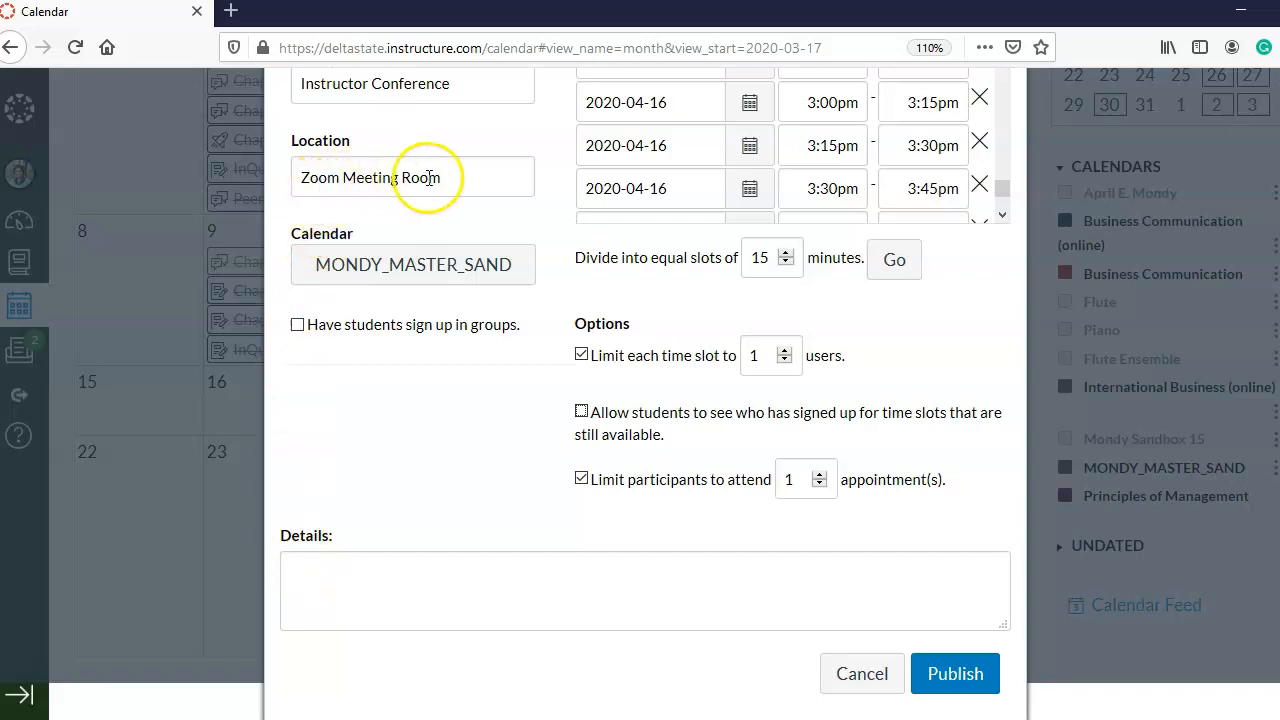
Step: Enter the details "At the time of your appointment, meet me online via Zoom." followed by the Zoom meeting invitation, and publish the appointment group
click(328, 573)
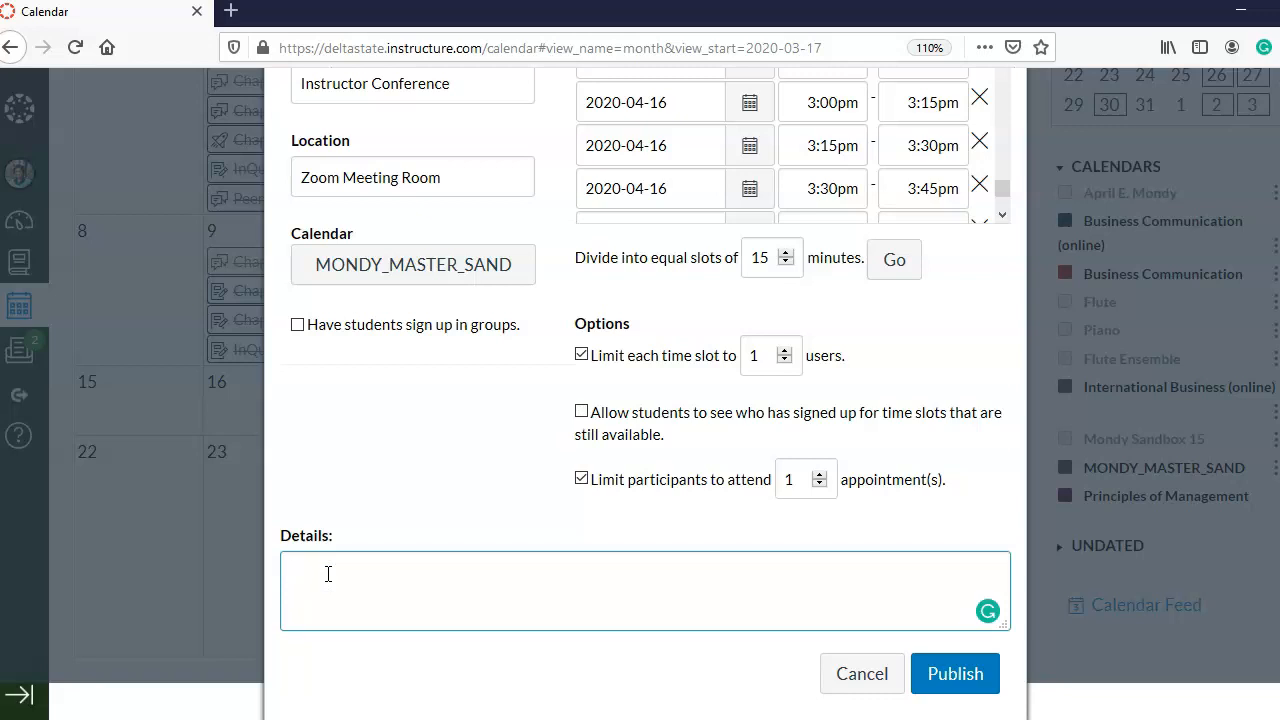
text(At the time of your appointment, )
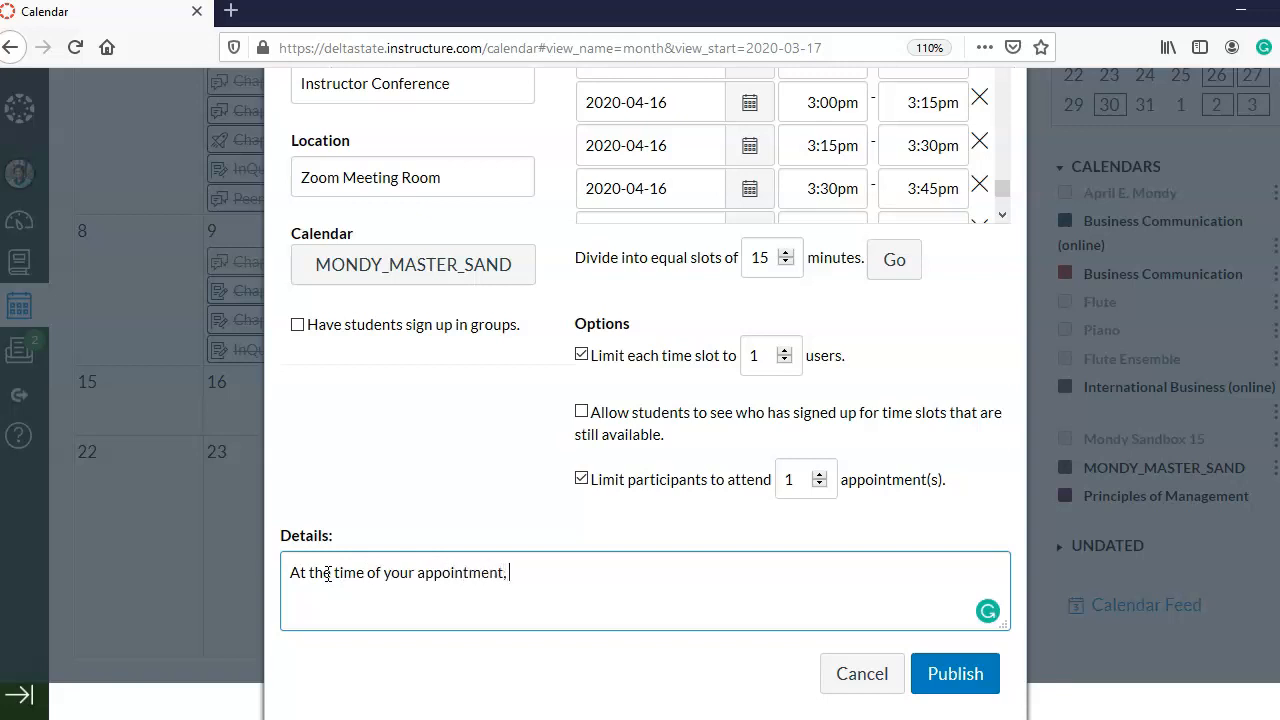
text(meet me online via Zoom.)
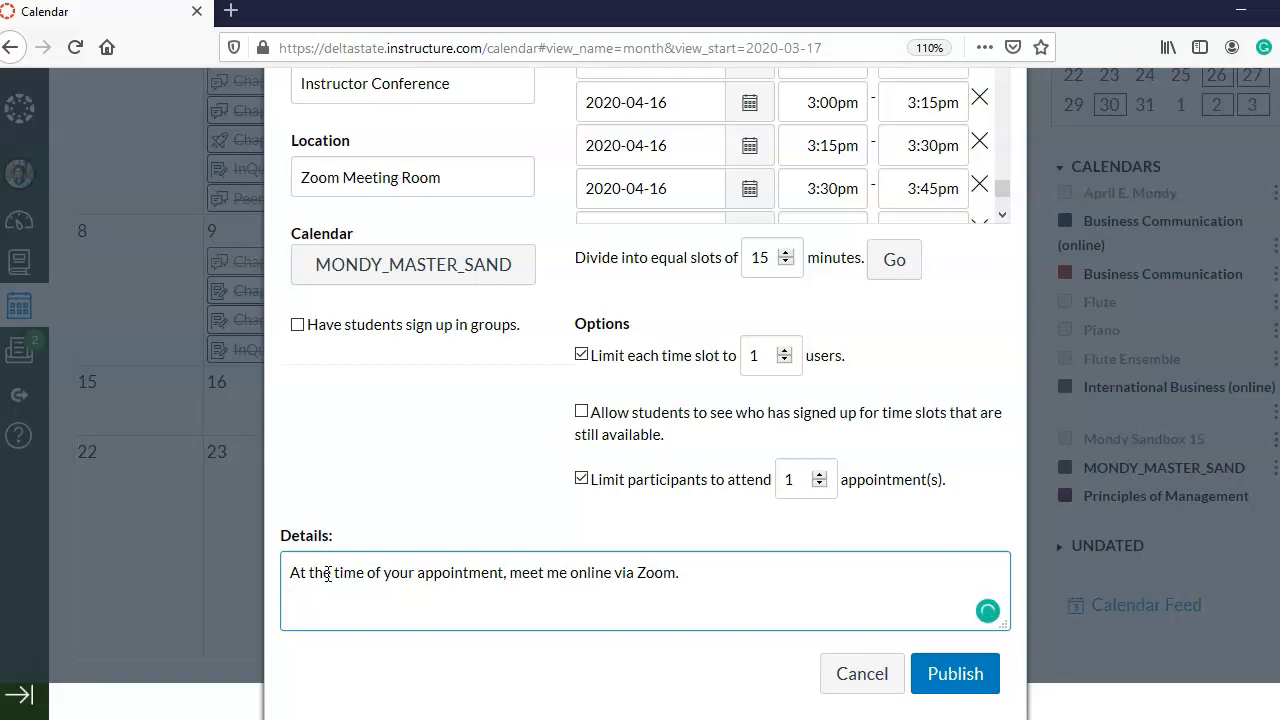
key(ctrl+v)
click(320, 588)
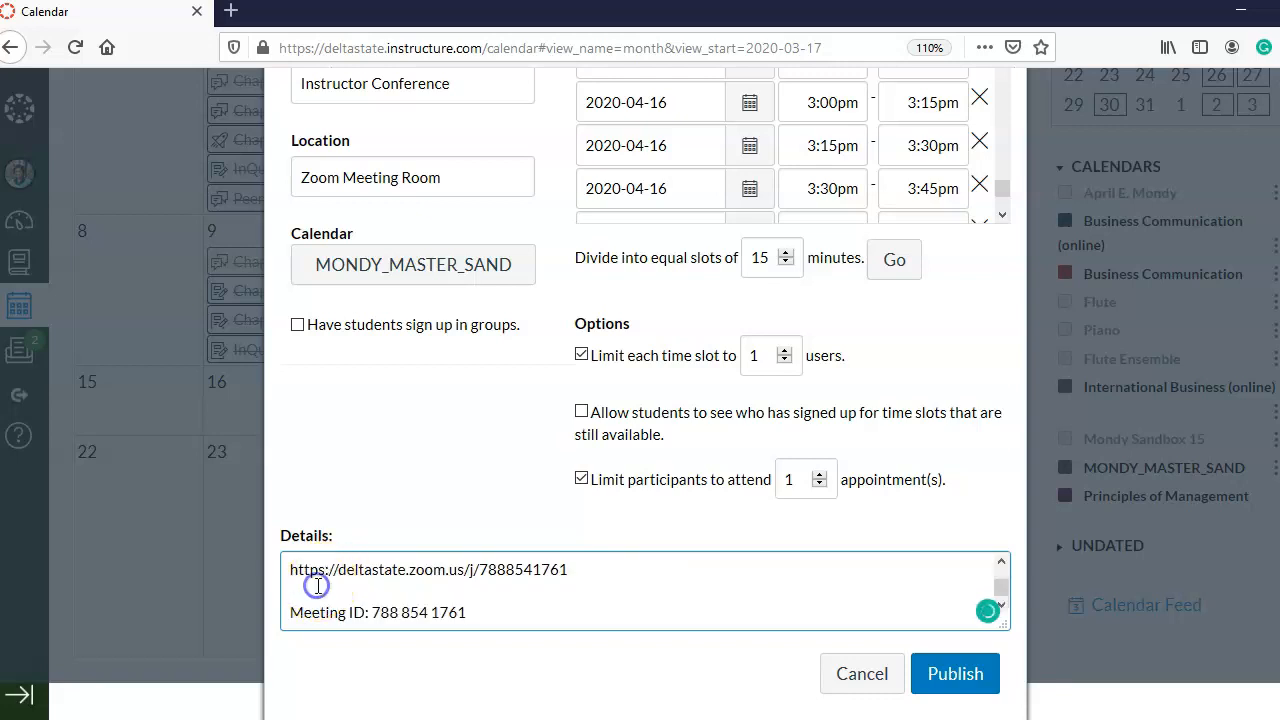
key(BackSpace)
scroll(410, 556, up, 1)
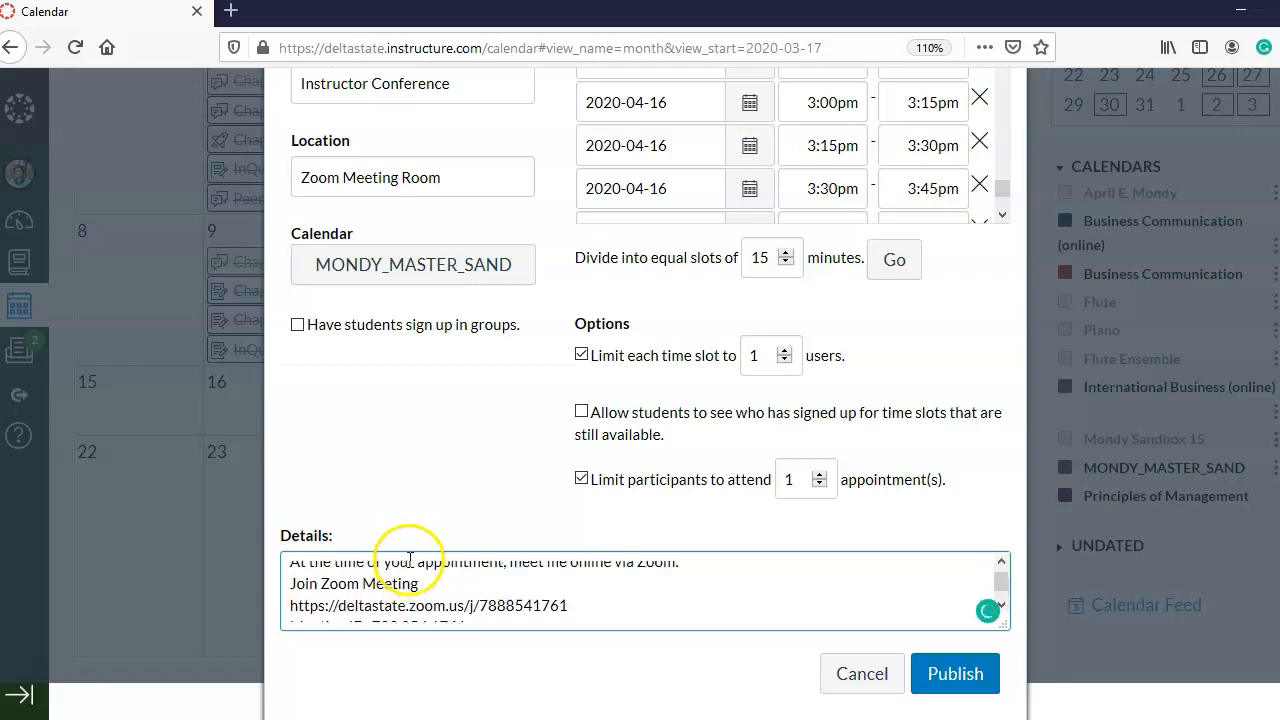
scroll(302, 622, down, 1)
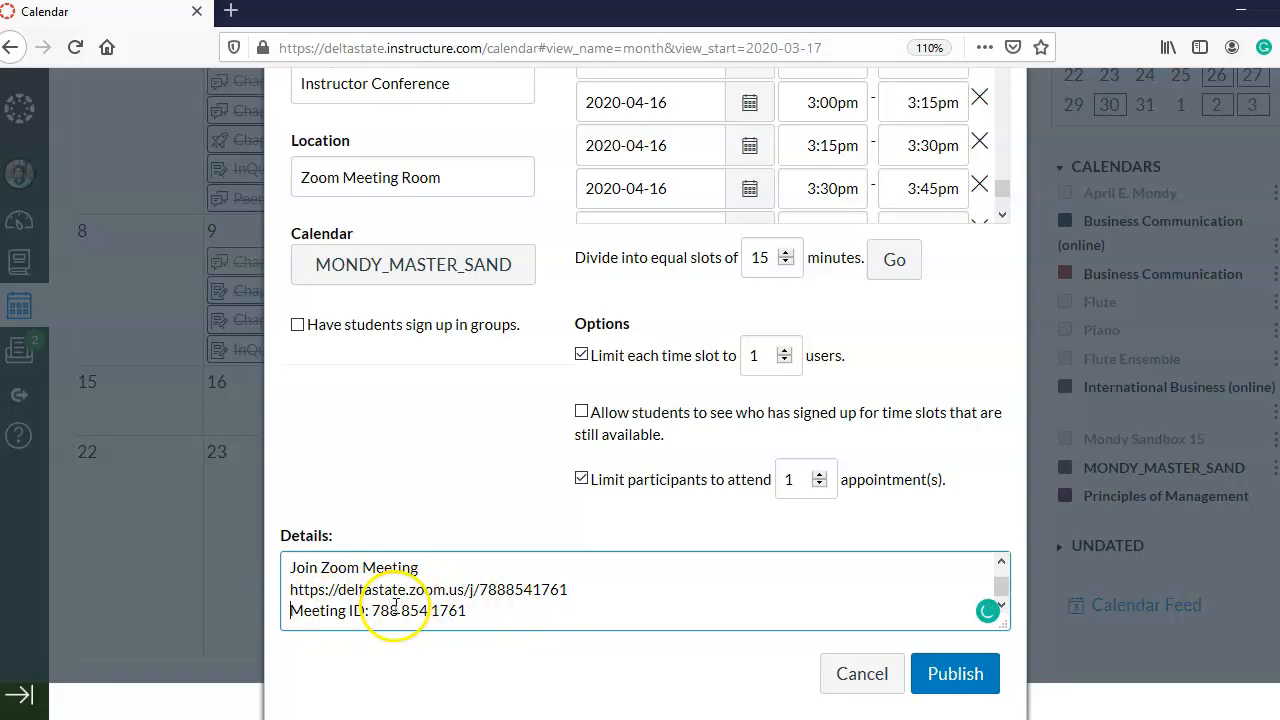
scroll(355, 600, up, 1)
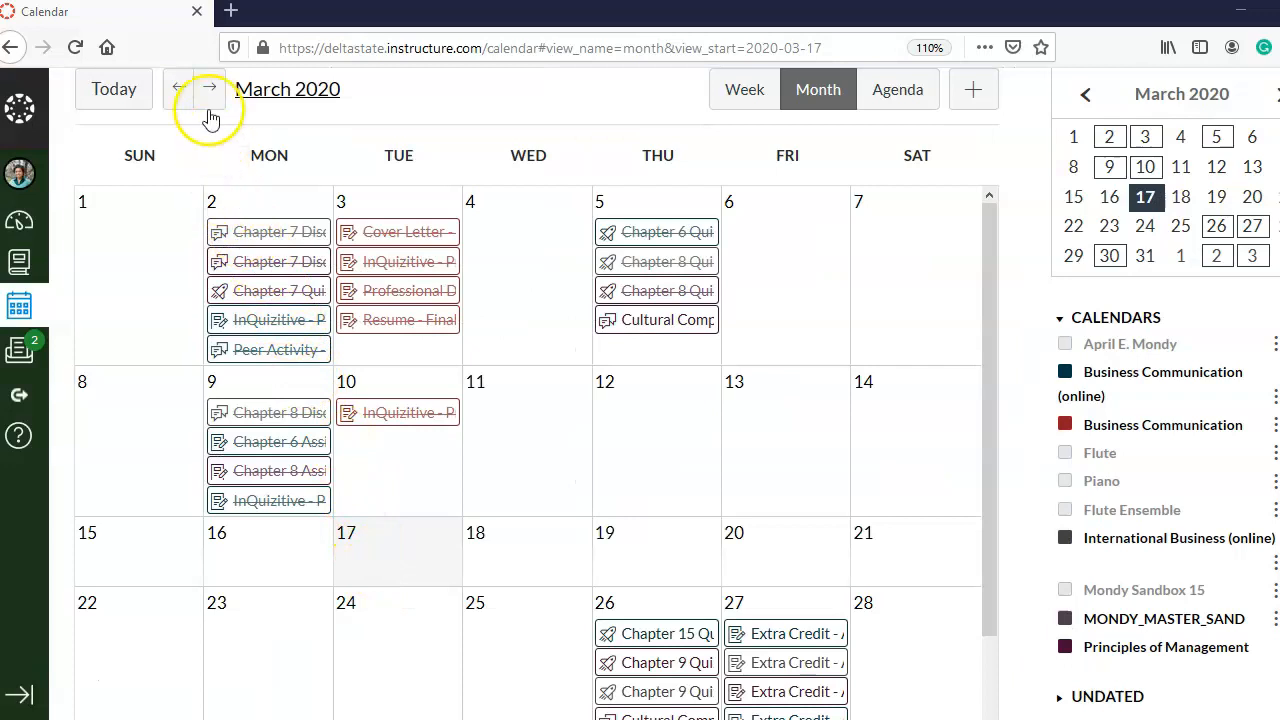
Step: Show April 2020 and hide the Business Communication (online), Business Communication, International Business (online) and Principles of Management calendars
click(210, 92)
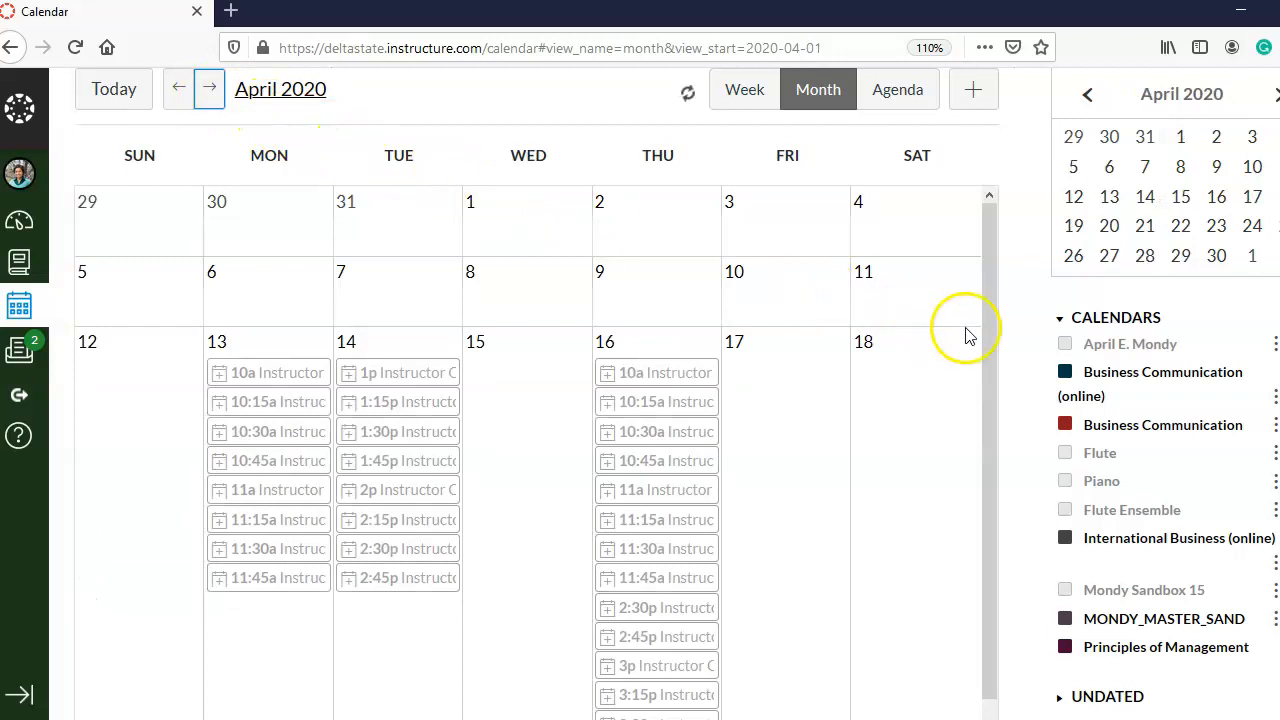
click(1066, 378)
click(1066, 428)
click(1066, 540)
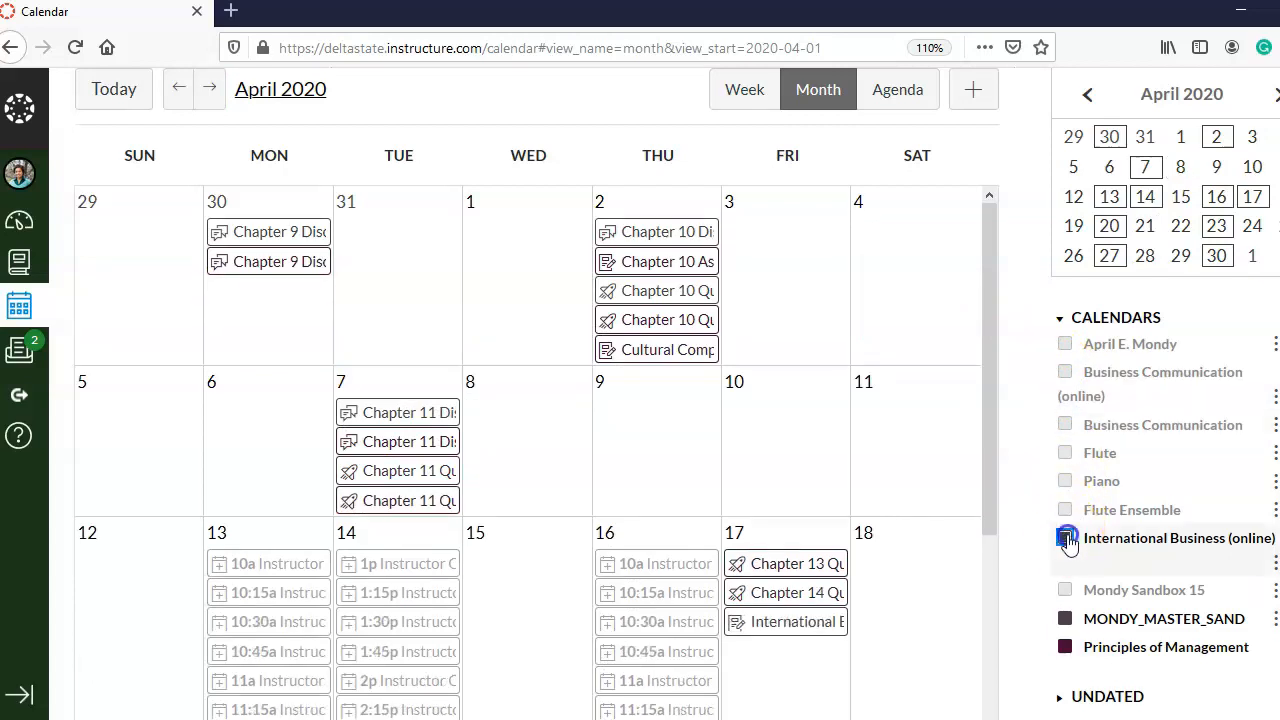
click(1066, 648)
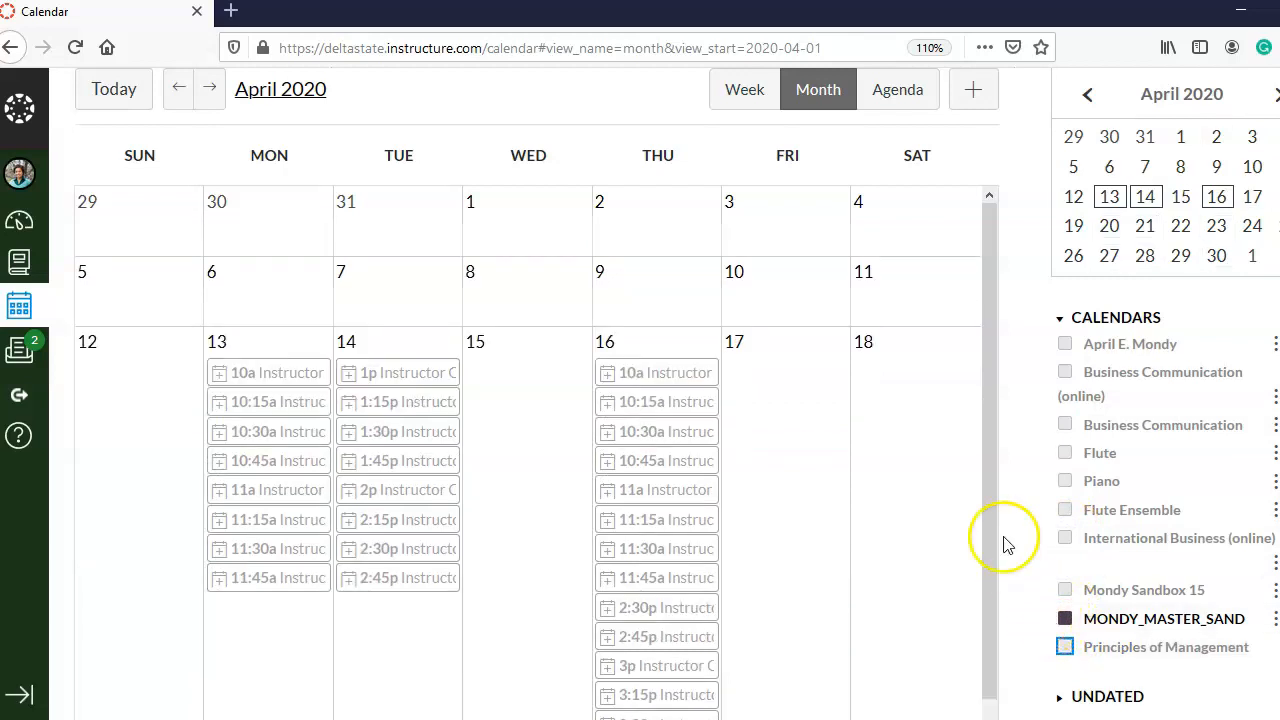
drag(987, 403, 993, 489)
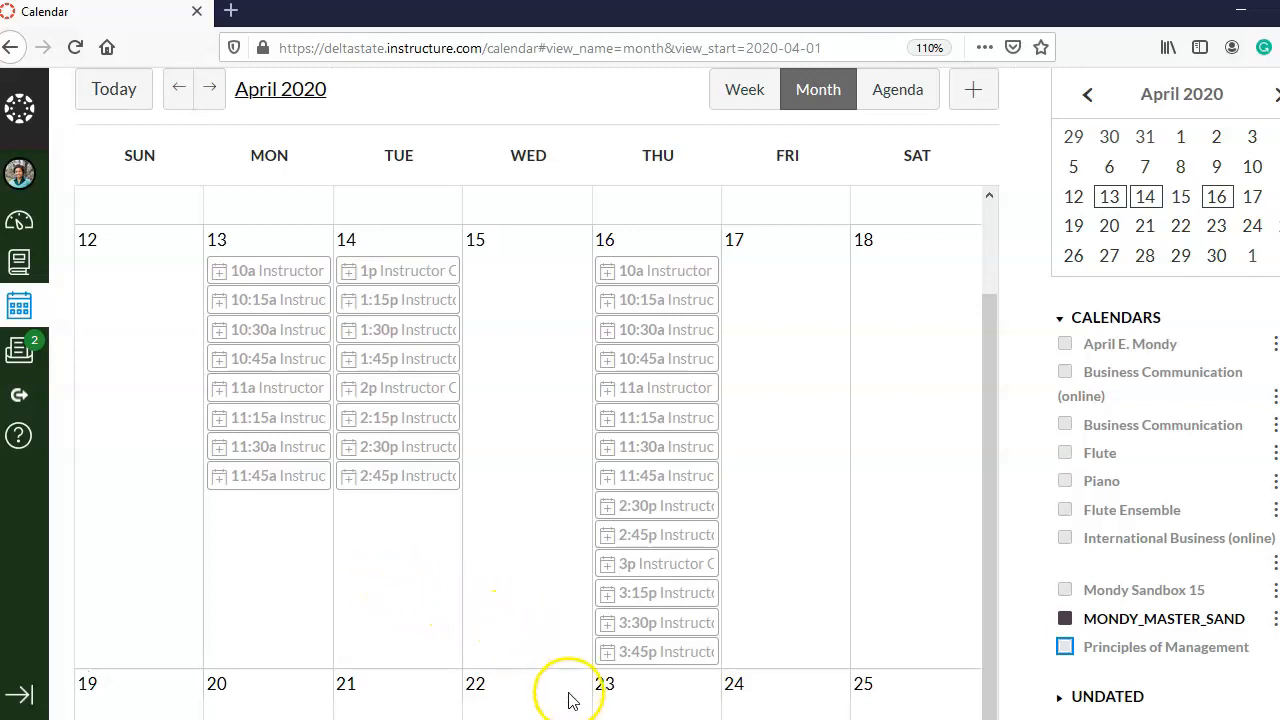
Step: Switch to the student's Canvas session in the other browser and find calendar appointments for the course My Favorite Class in the World
click(653, 719)
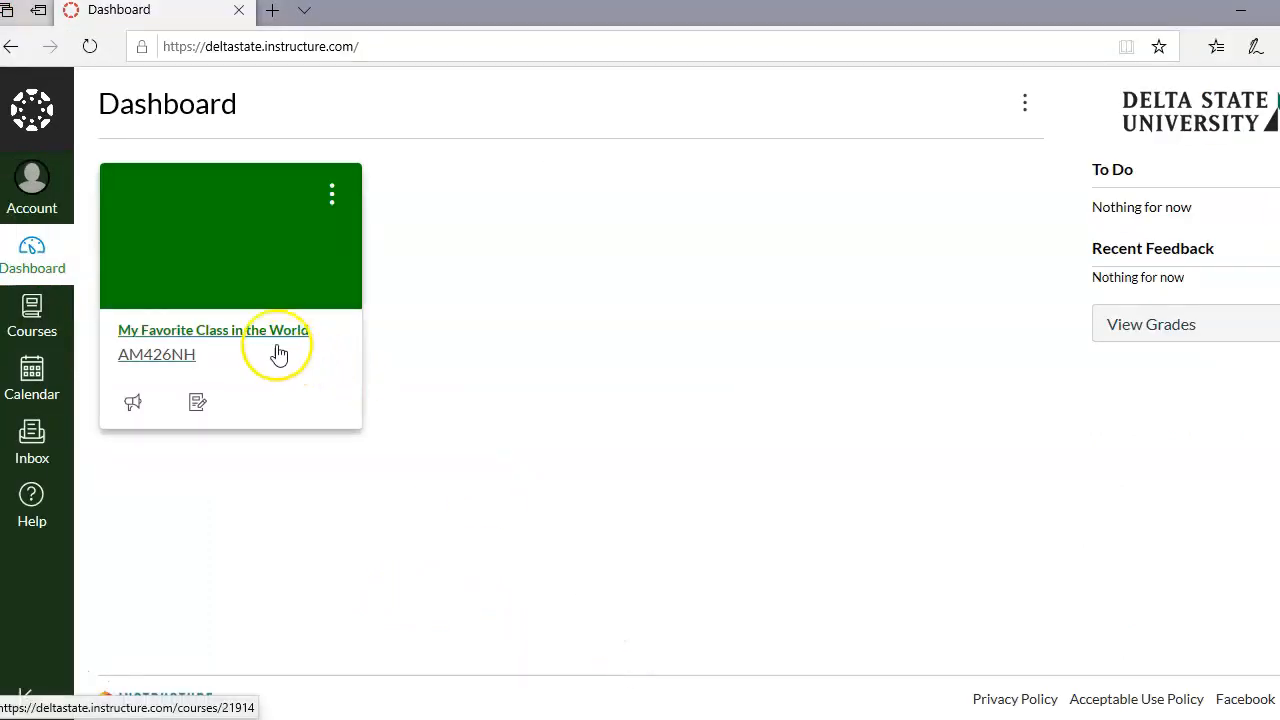
click(32, 378)
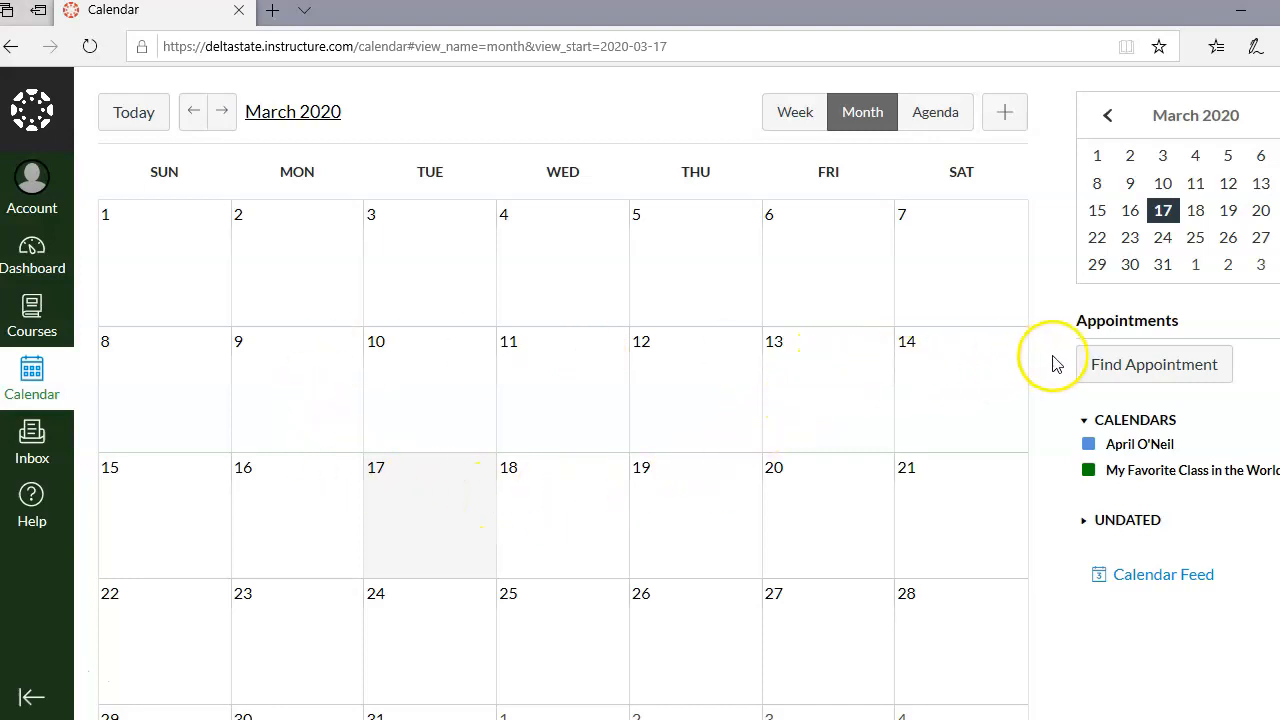
click(1125, 368)
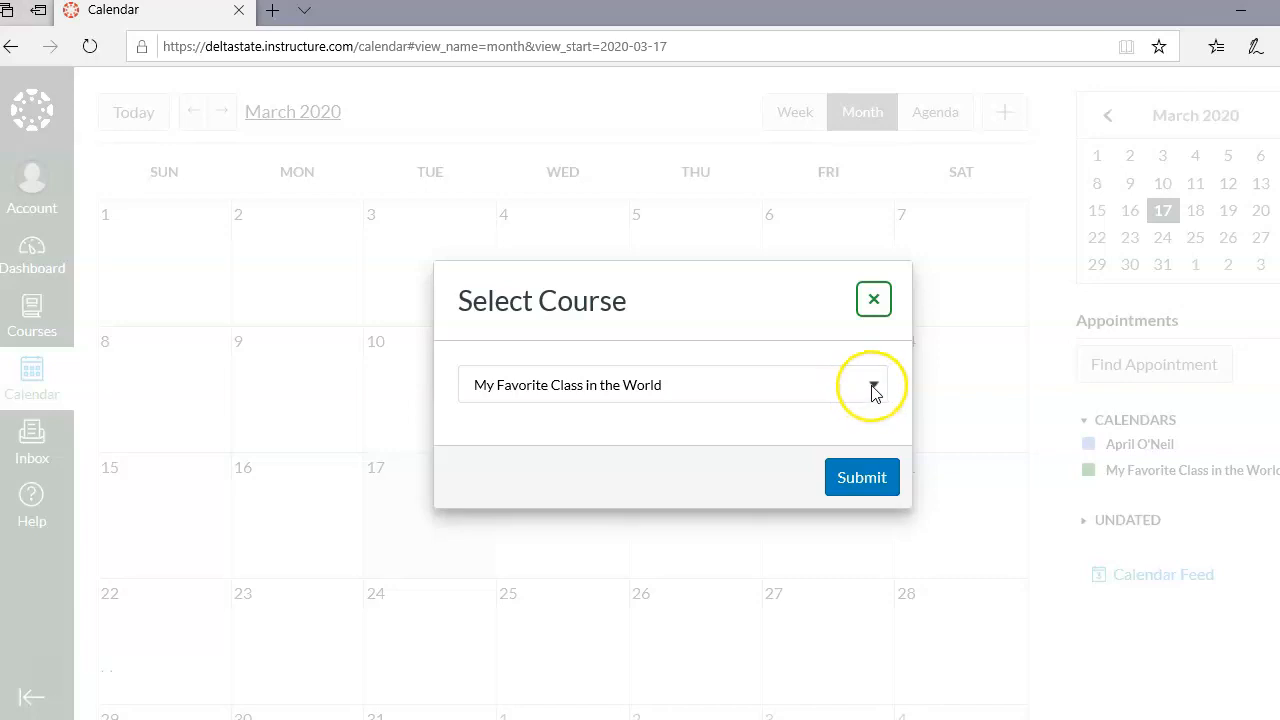
click(875, 388)
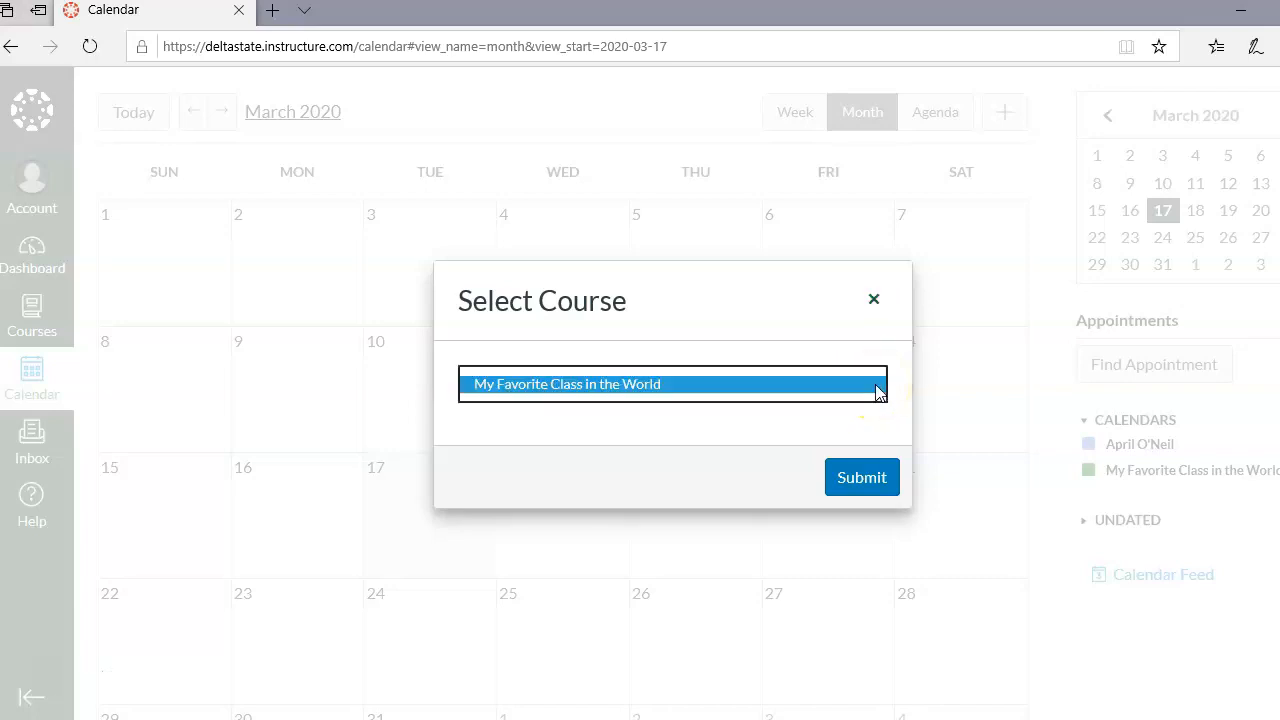
click(885, 380)
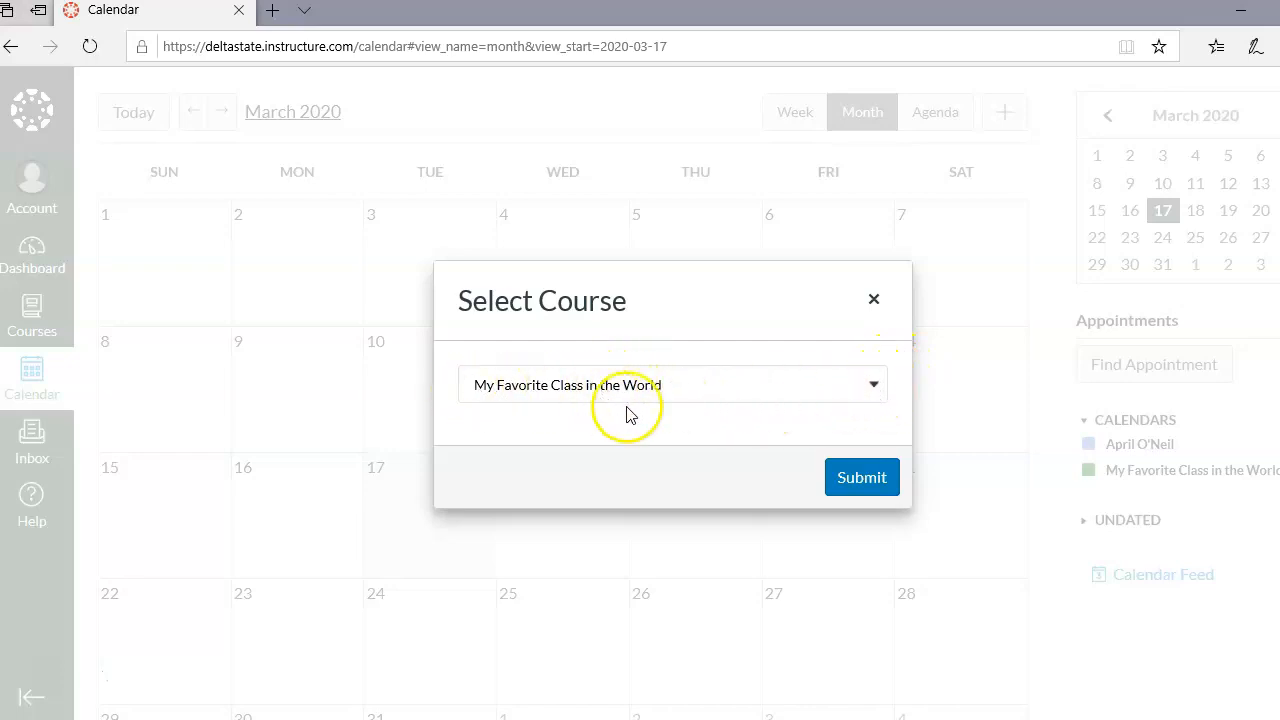
click(848, 484)
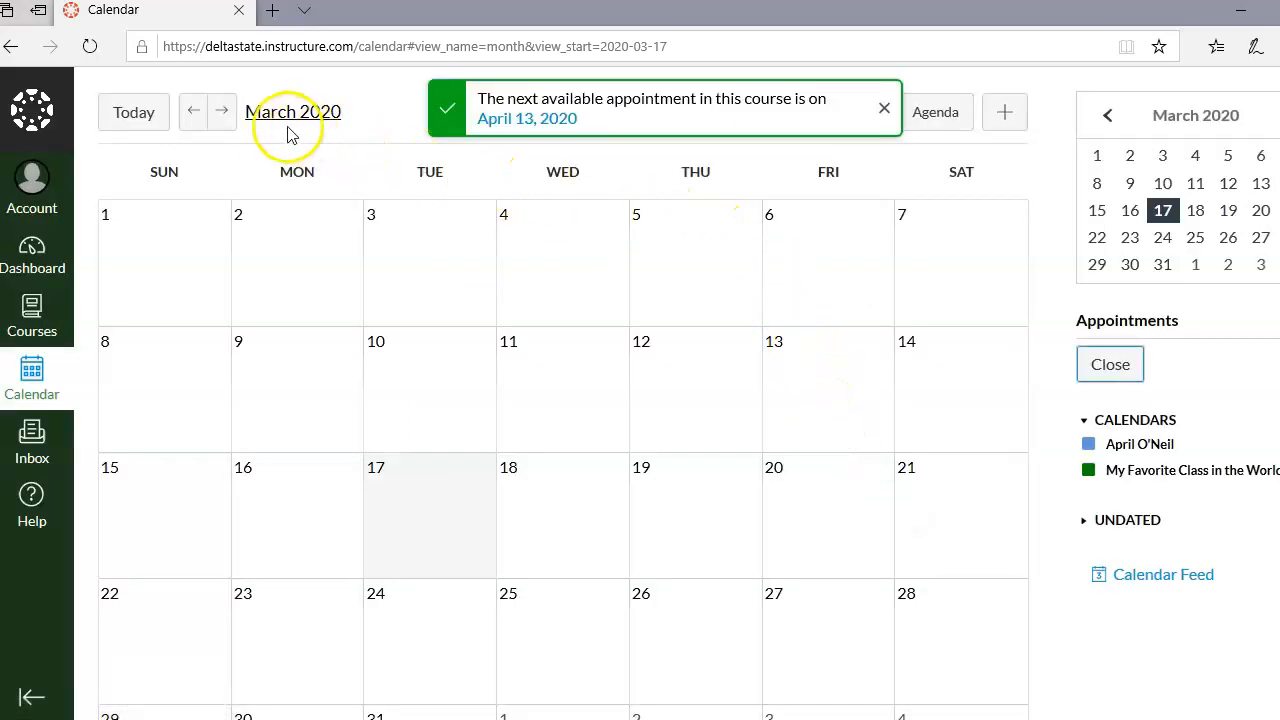
Step: Show April 2020 in the student's calendar and view the details of the Apr 13, 10am Instructor Conference slot
click(225, 114)
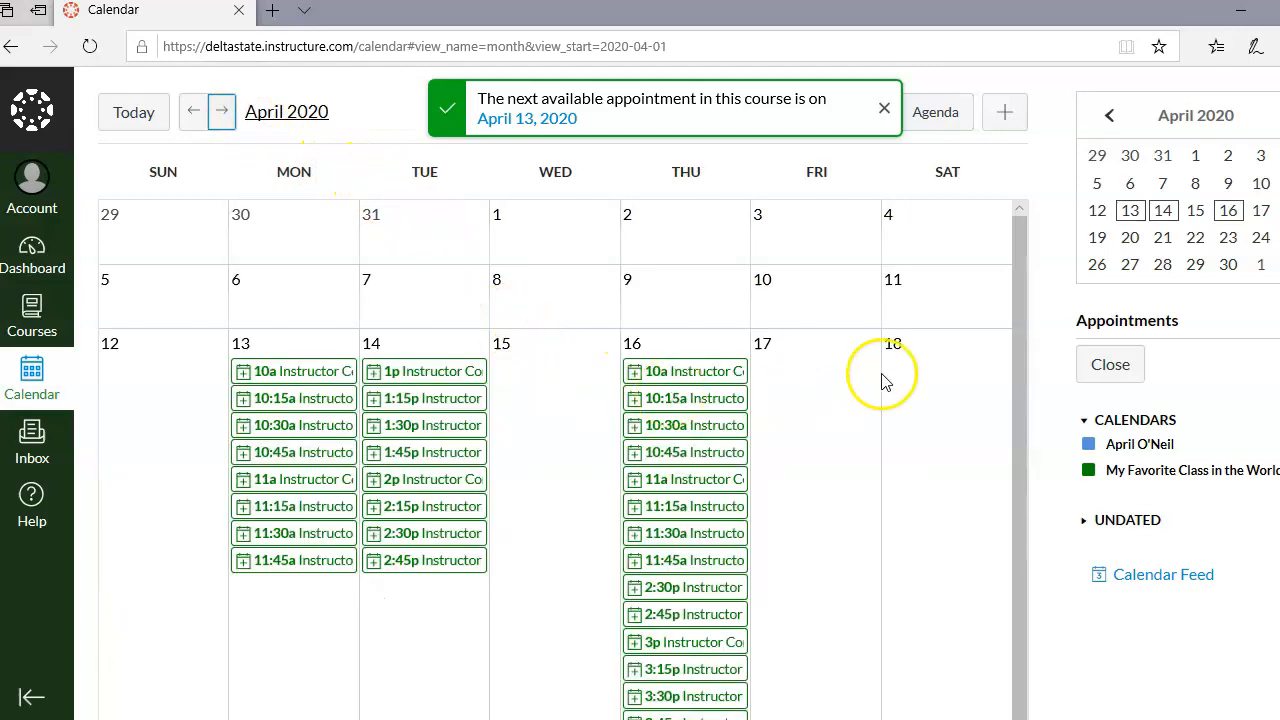
scroll(1043, 345, down, 1)
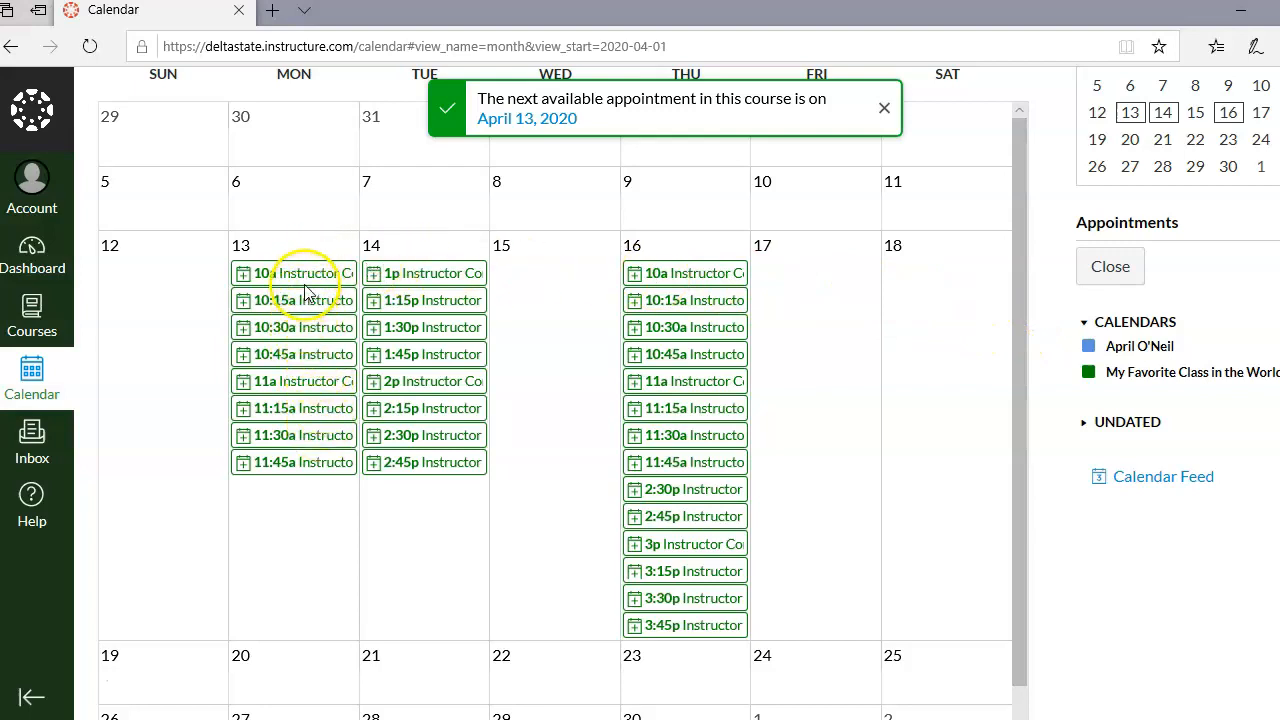
mouse_move(306, 274)
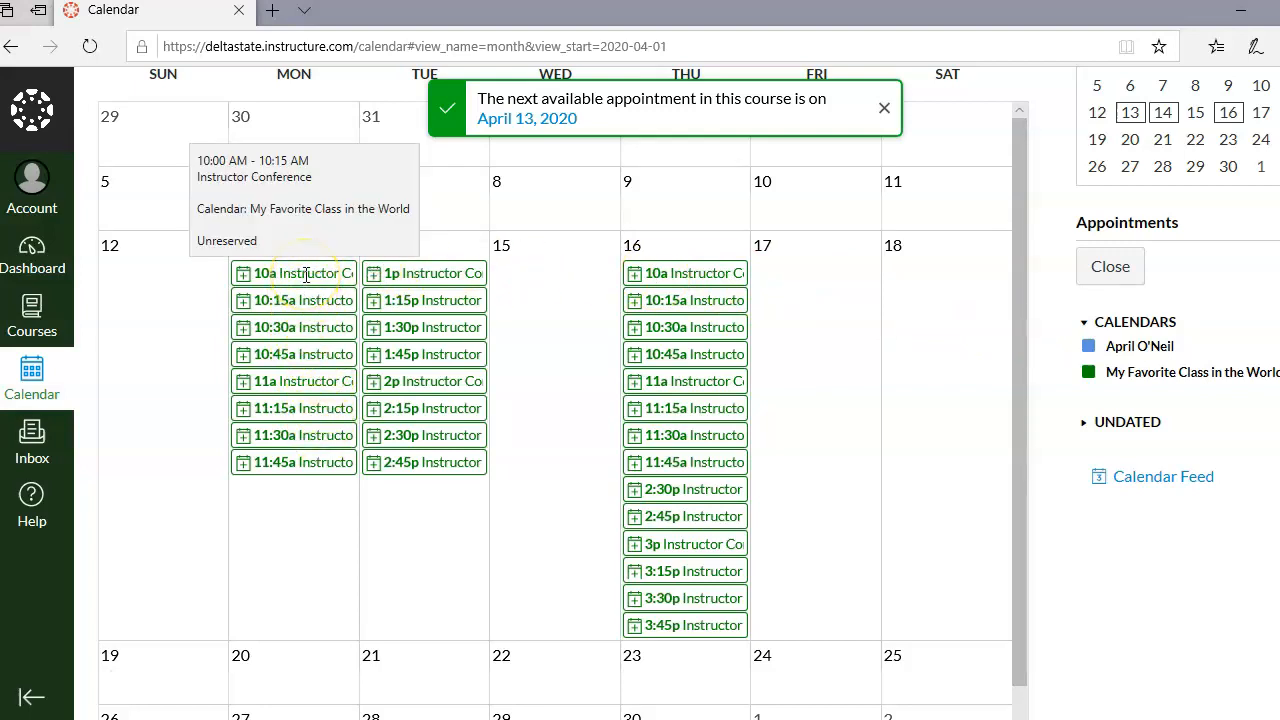
click(306, 274)
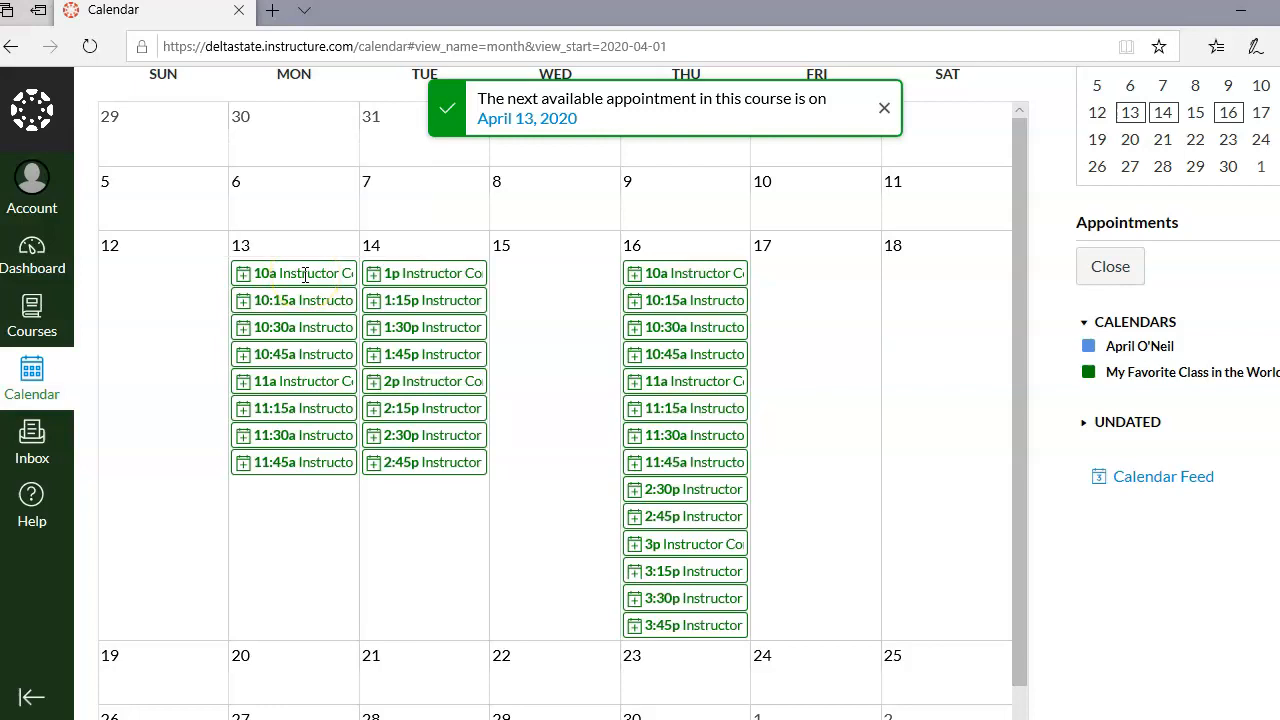
scroll(331, 294, down, 1)
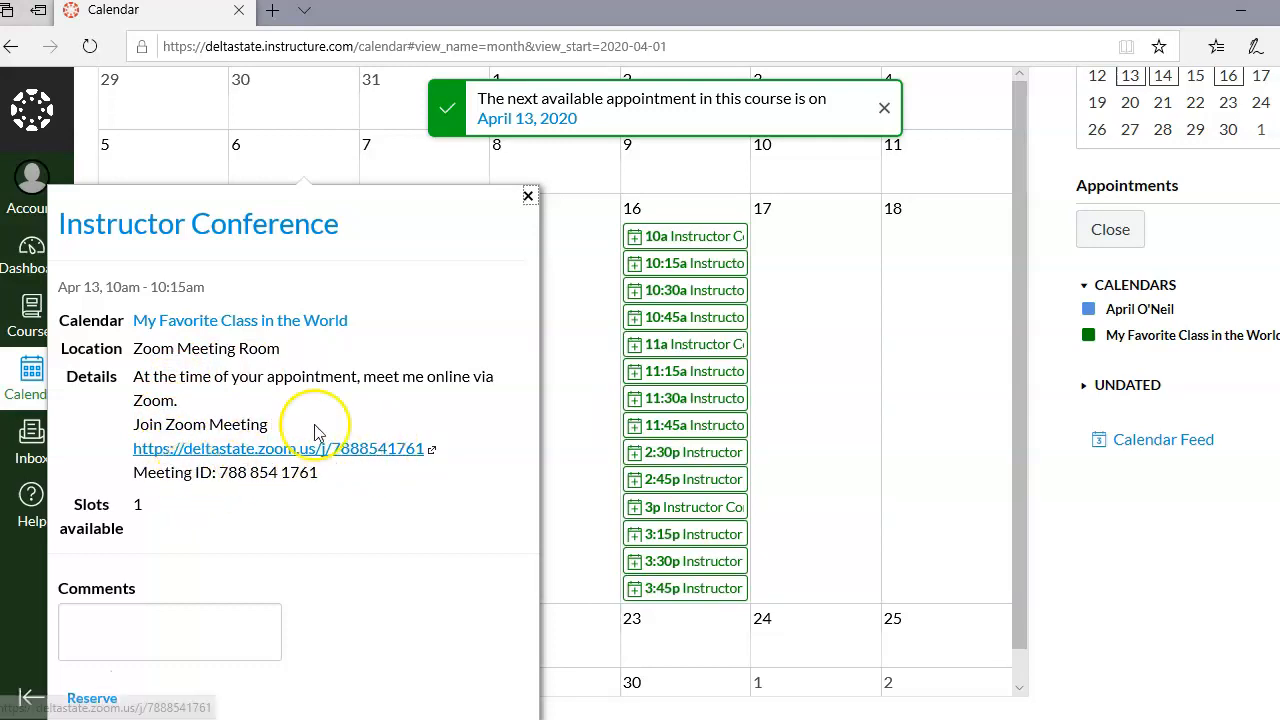
click(528, 196)
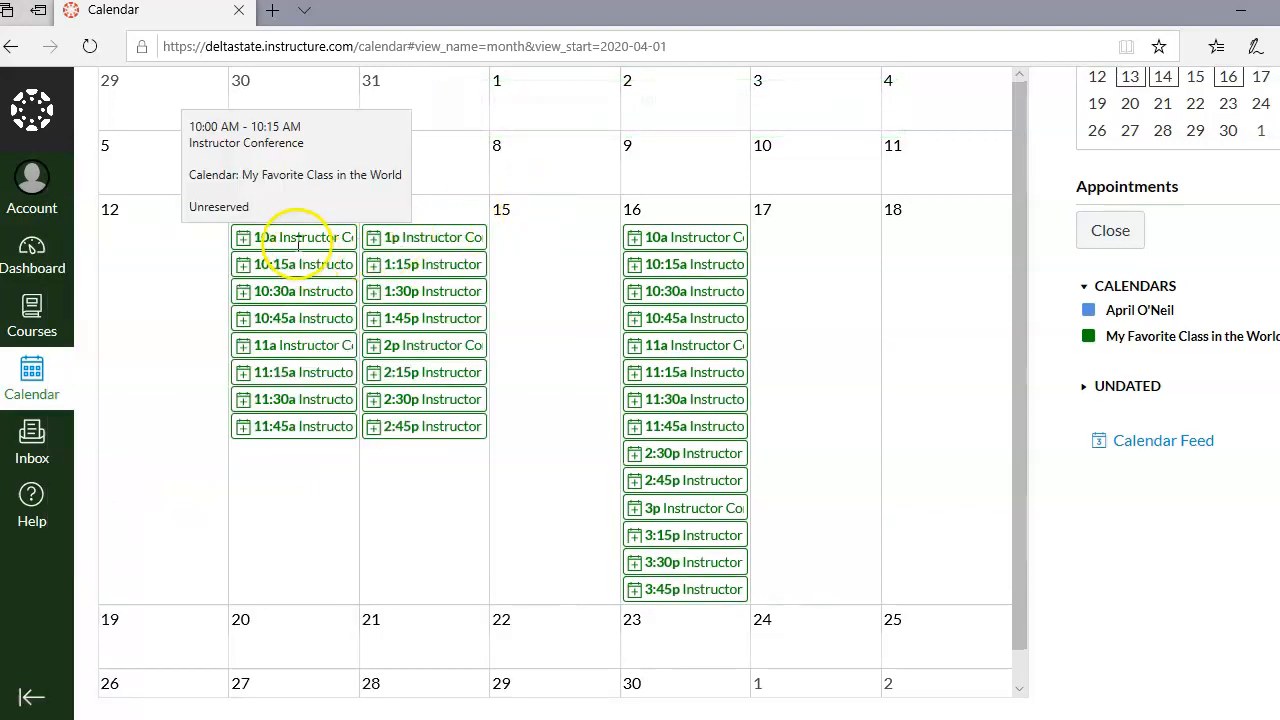
Step: Reserve the Apr 16, 10am Instructor Conference slot as the student
click(680, 237)
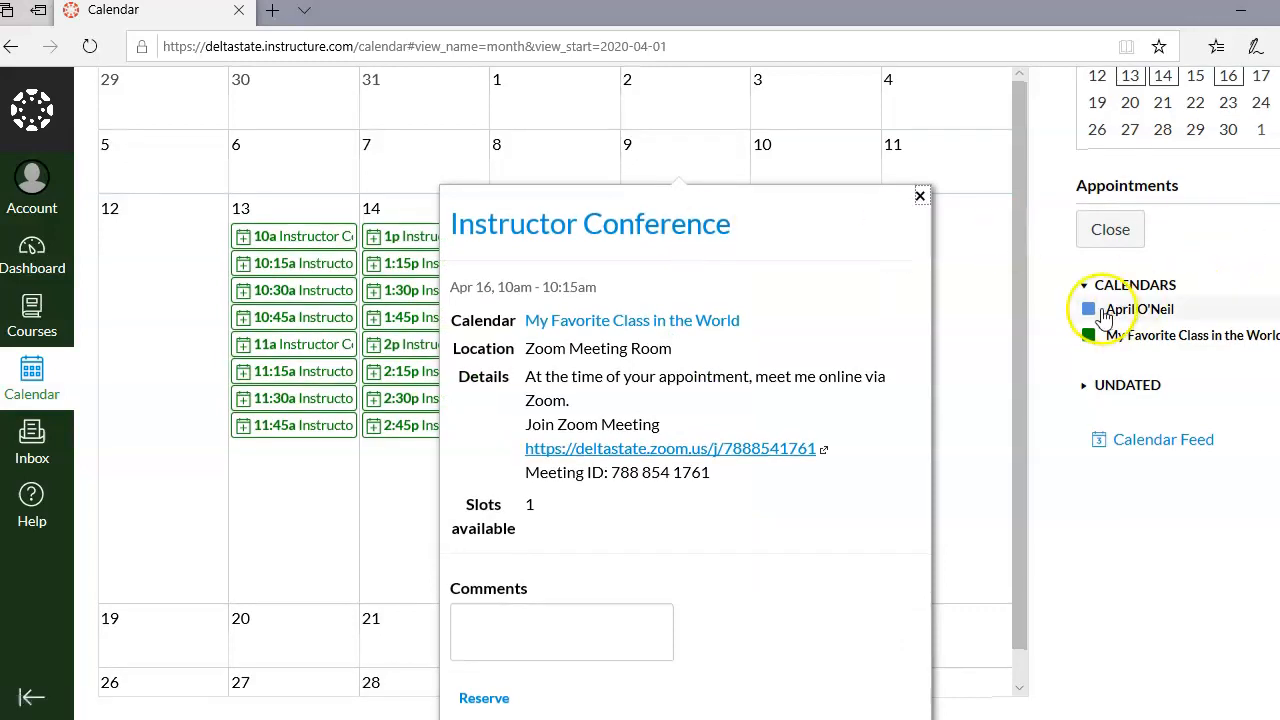
drag(1021, 328, 1027, 362)
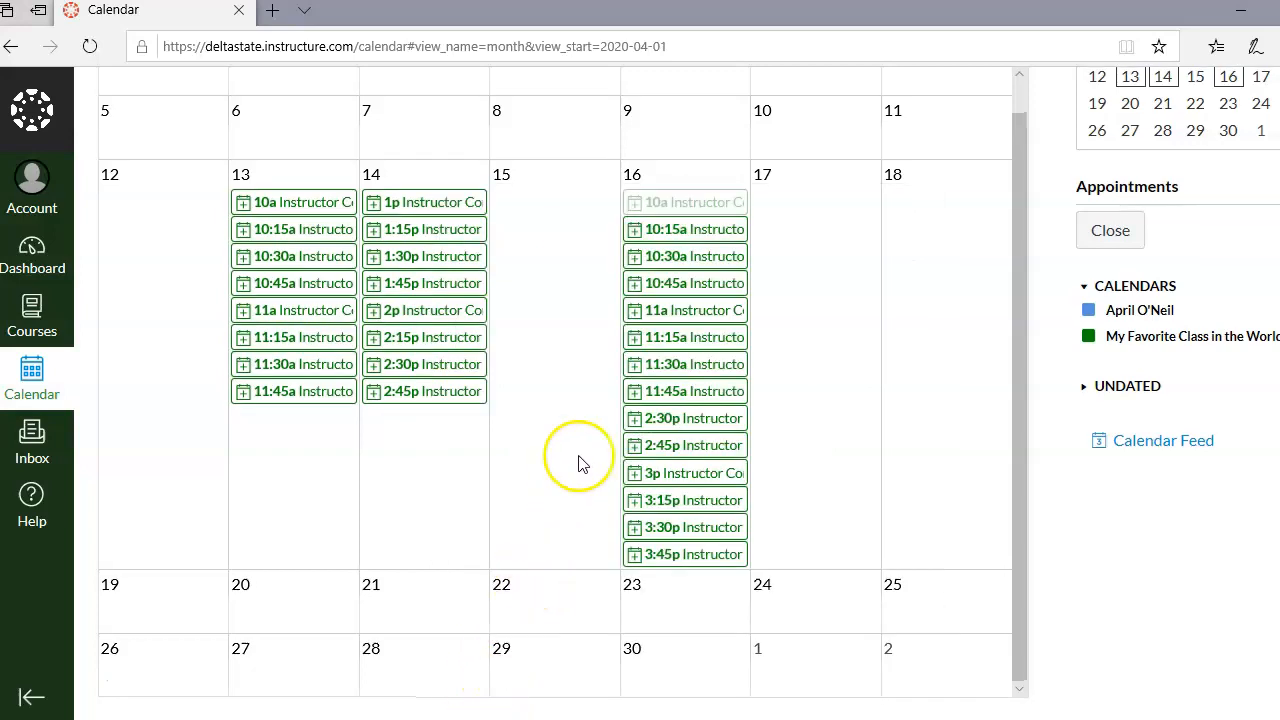
scroll(608, 335, up, 1)
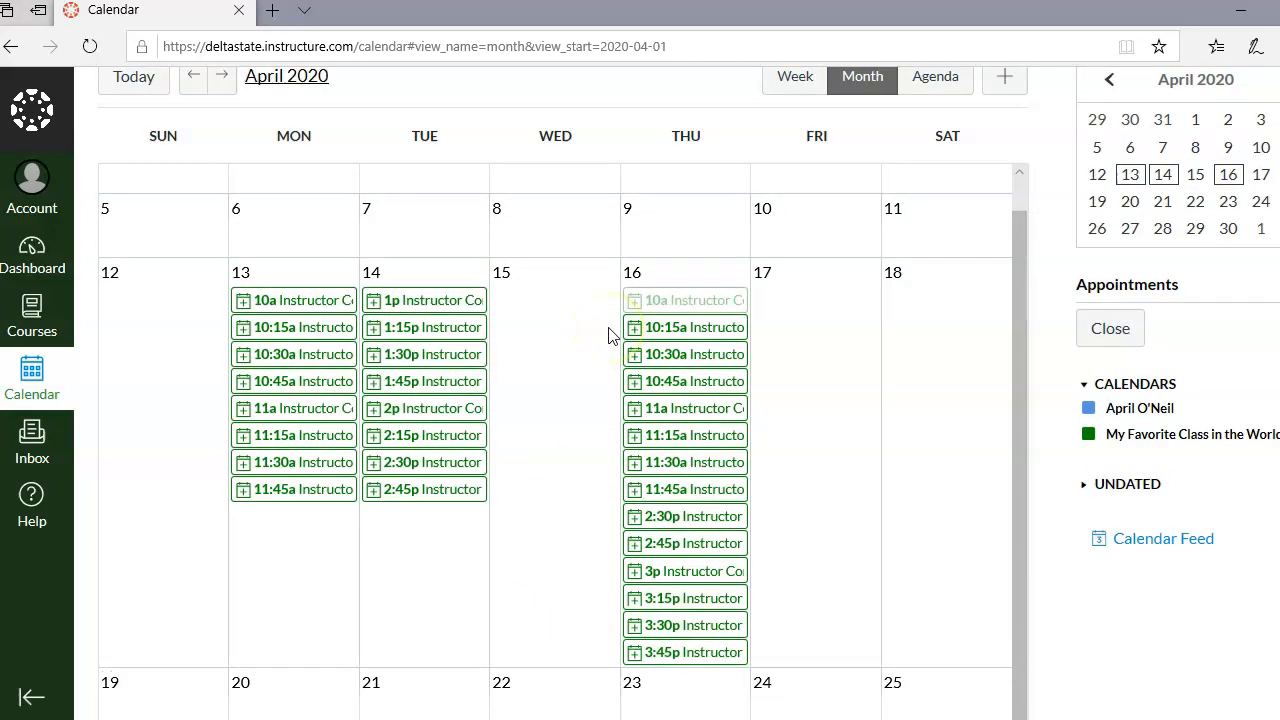
scroll(608, 335, up, 1)
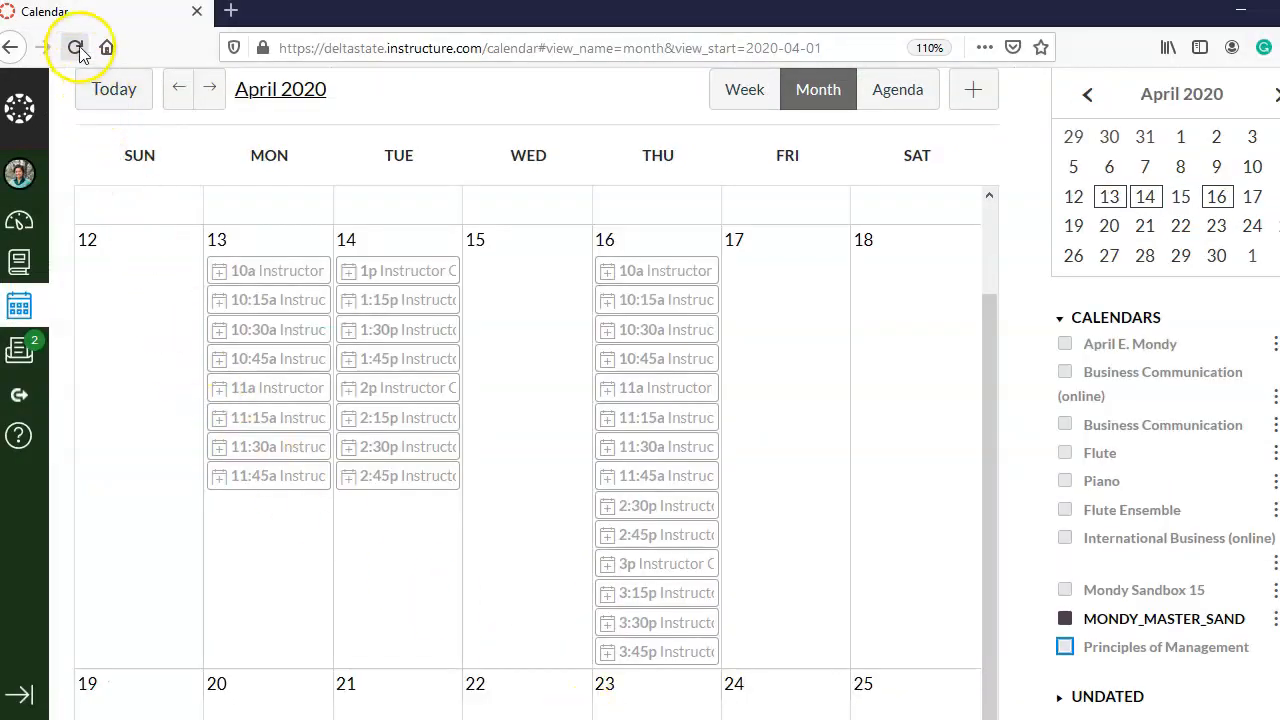
Step: Refresh the calendar in the instructor's Canvas session and view the details of the reserved Apr 16, 10am appointment
click(77, 48)
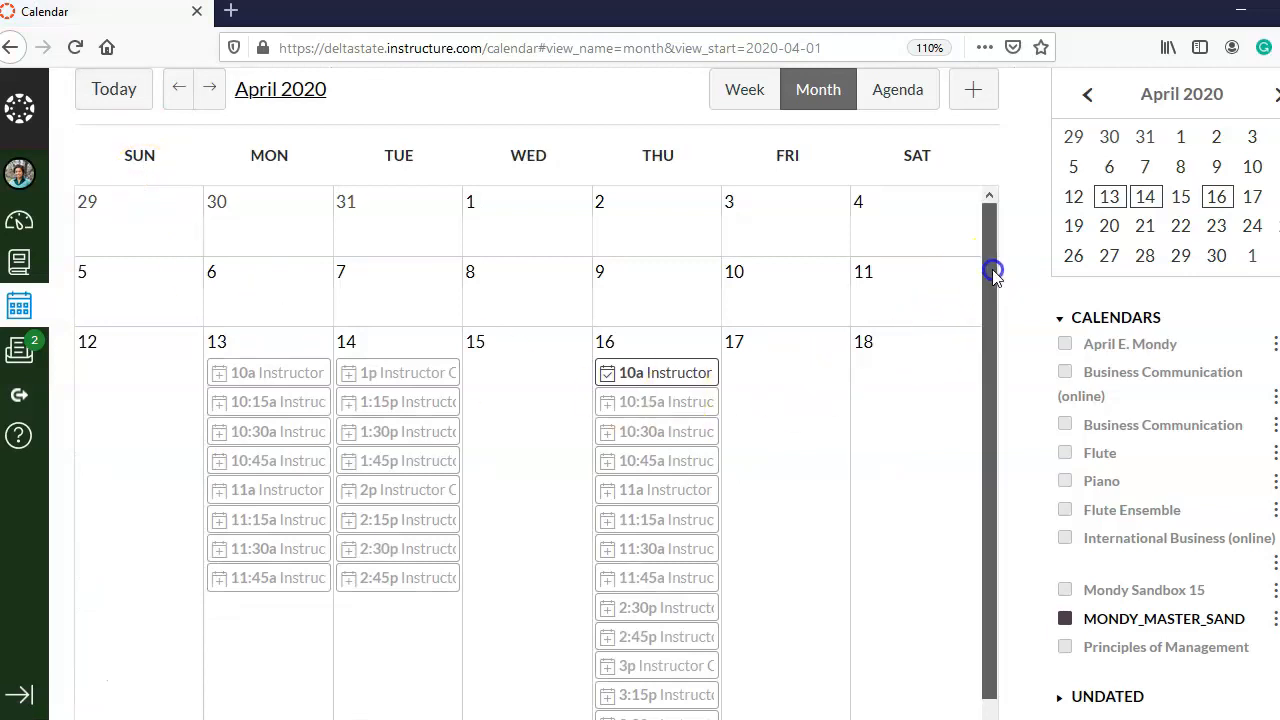
drag(993, 275, 1014, 380)
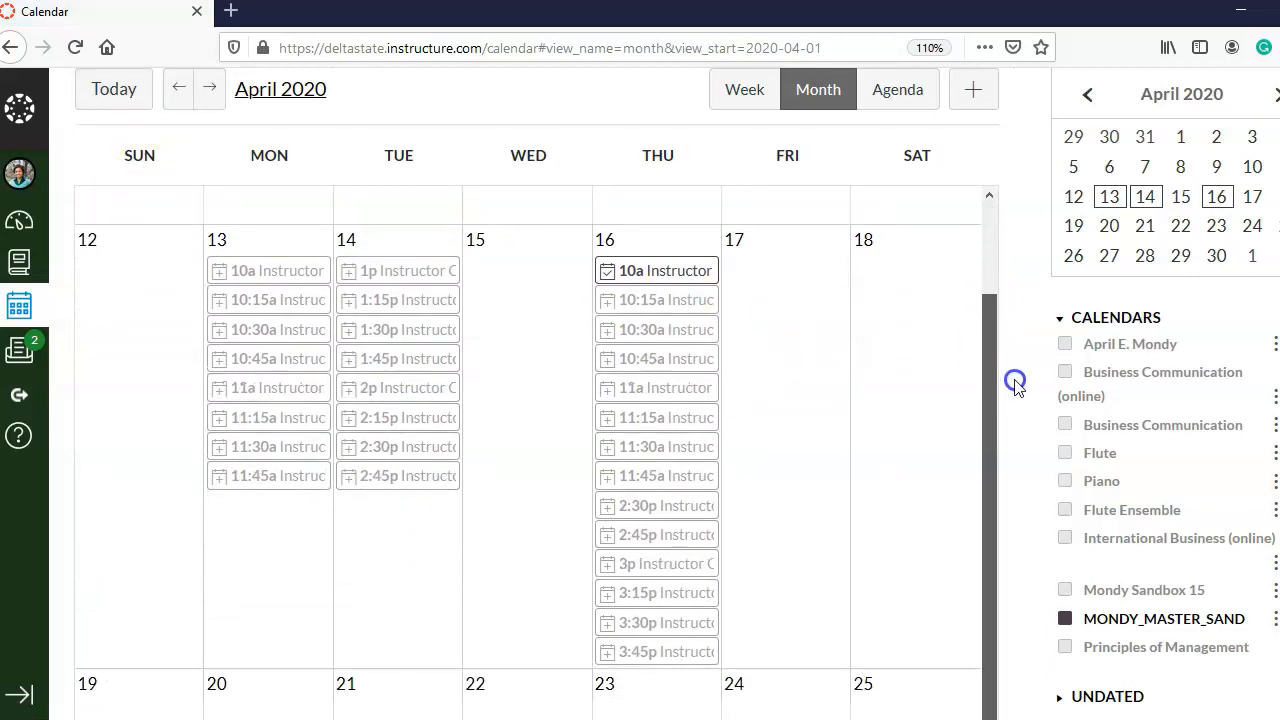
click(680, 271)
scroll(676, 310, down, 1)
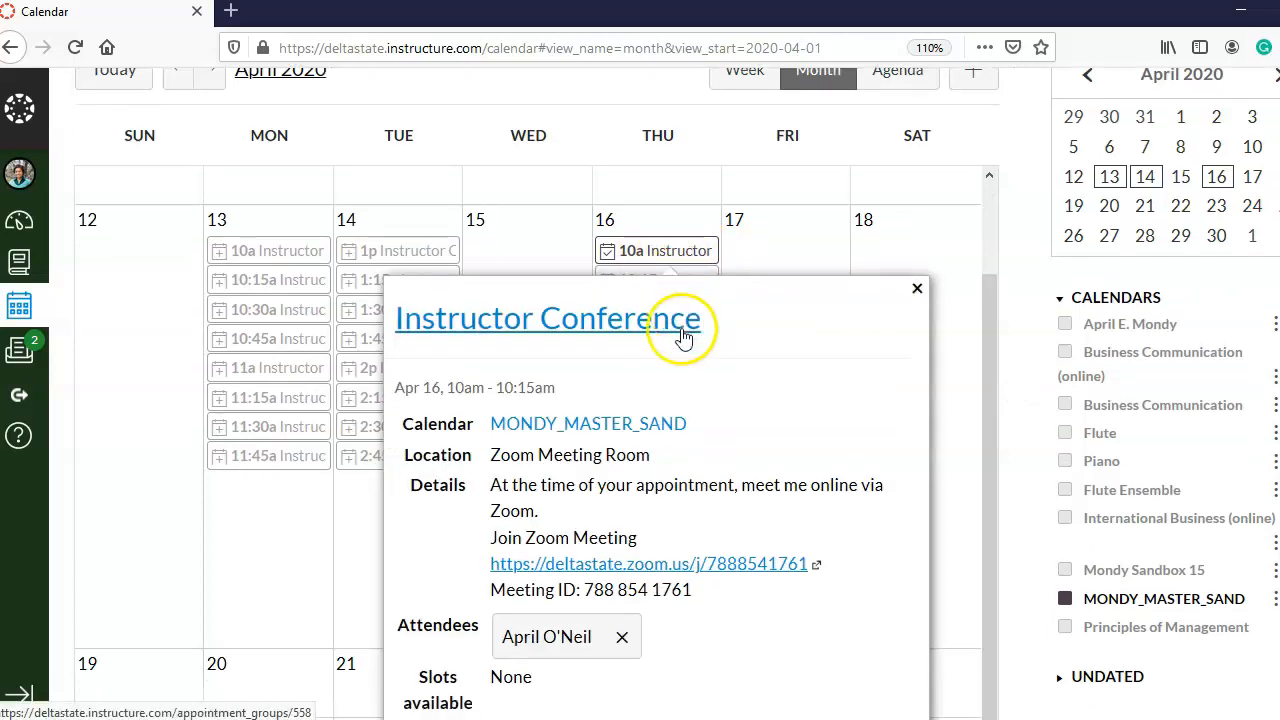
scroll(683, 336, down, 2)
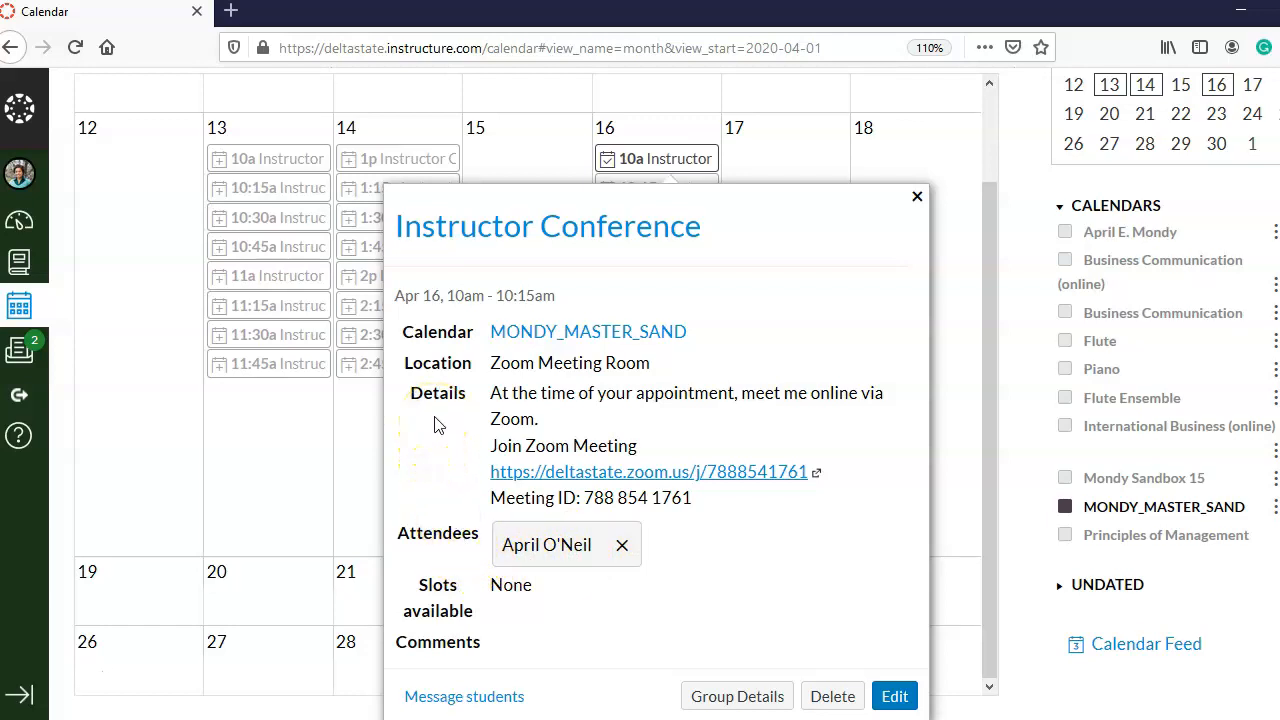
Step: Send the attending student the message "Looking forward to meeting with you!" from the appointment and close its details
click(453, 700)
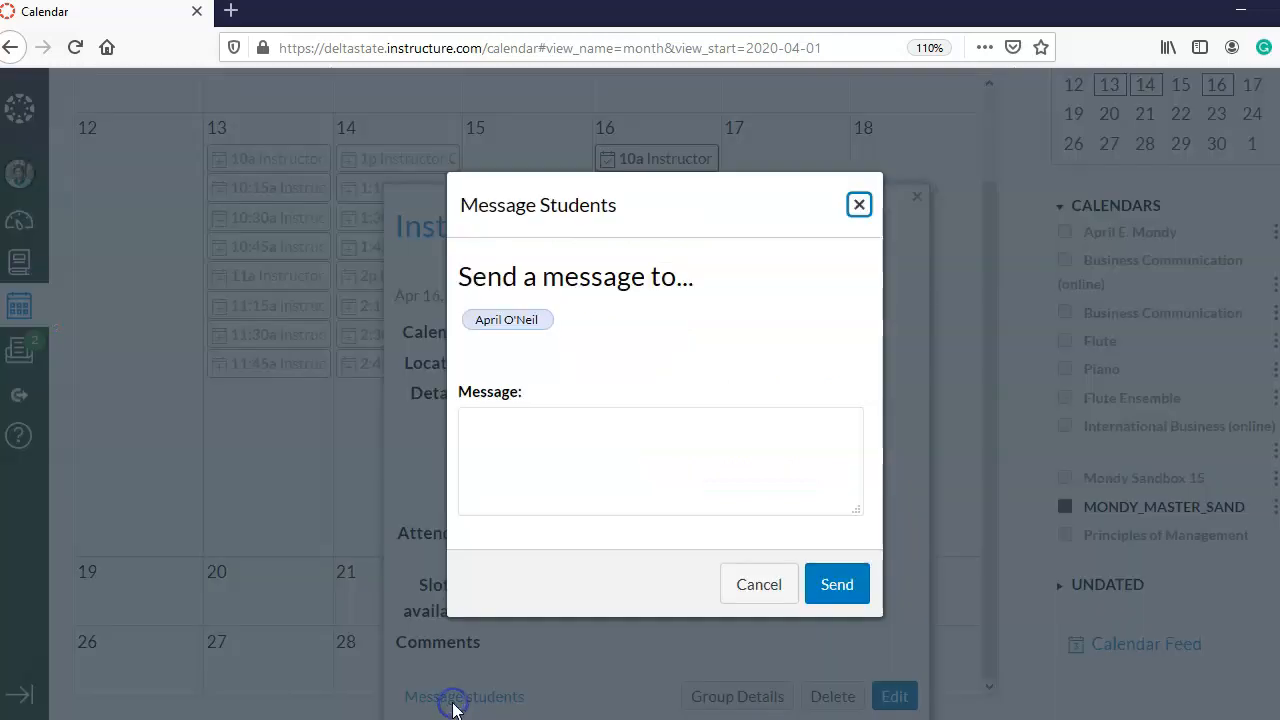
click(513, 436)
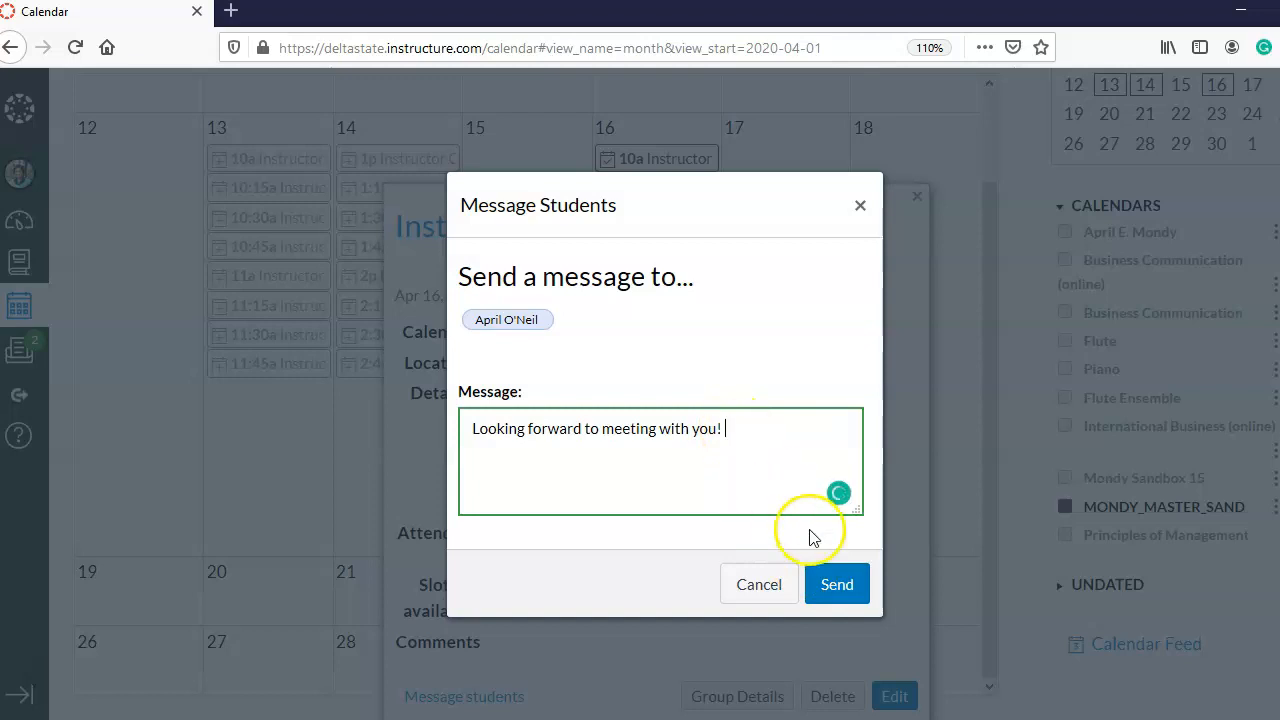
click(828, 578)
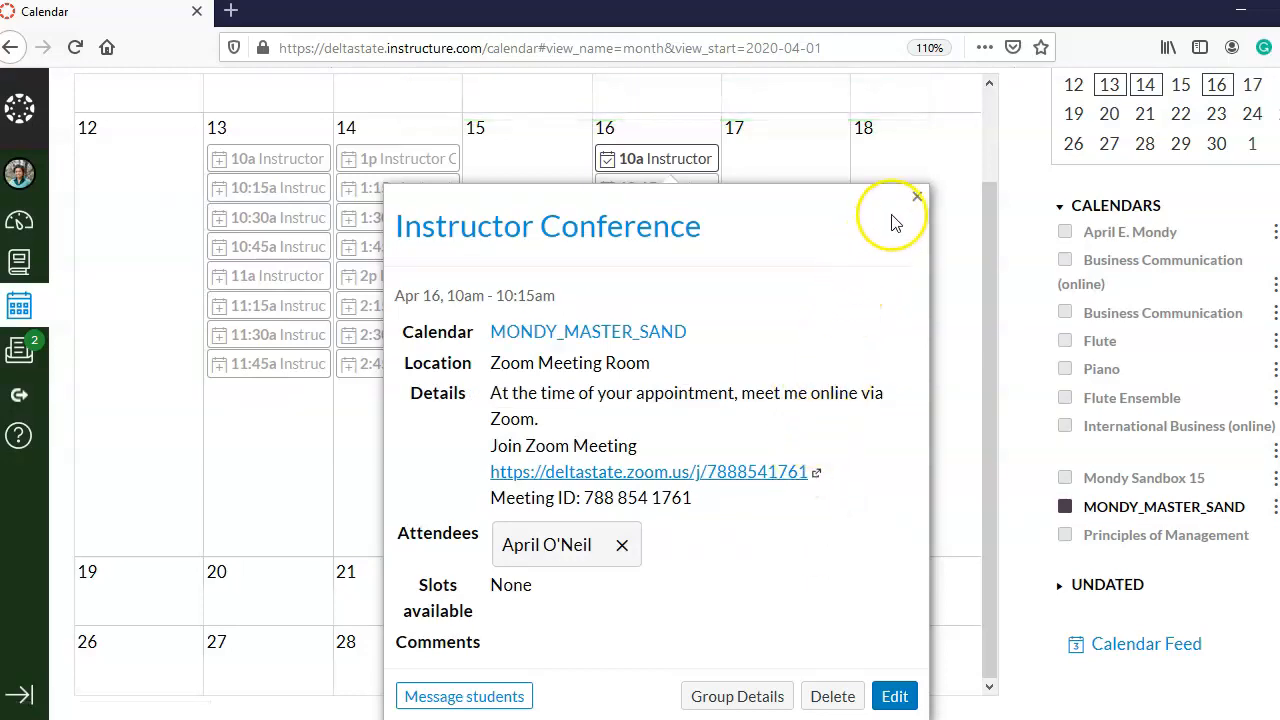
click(916, 197)
Step: Open the Instructor Conference group details from the Apr 14, 1pm slot
scroll(802, 470, up, 2)
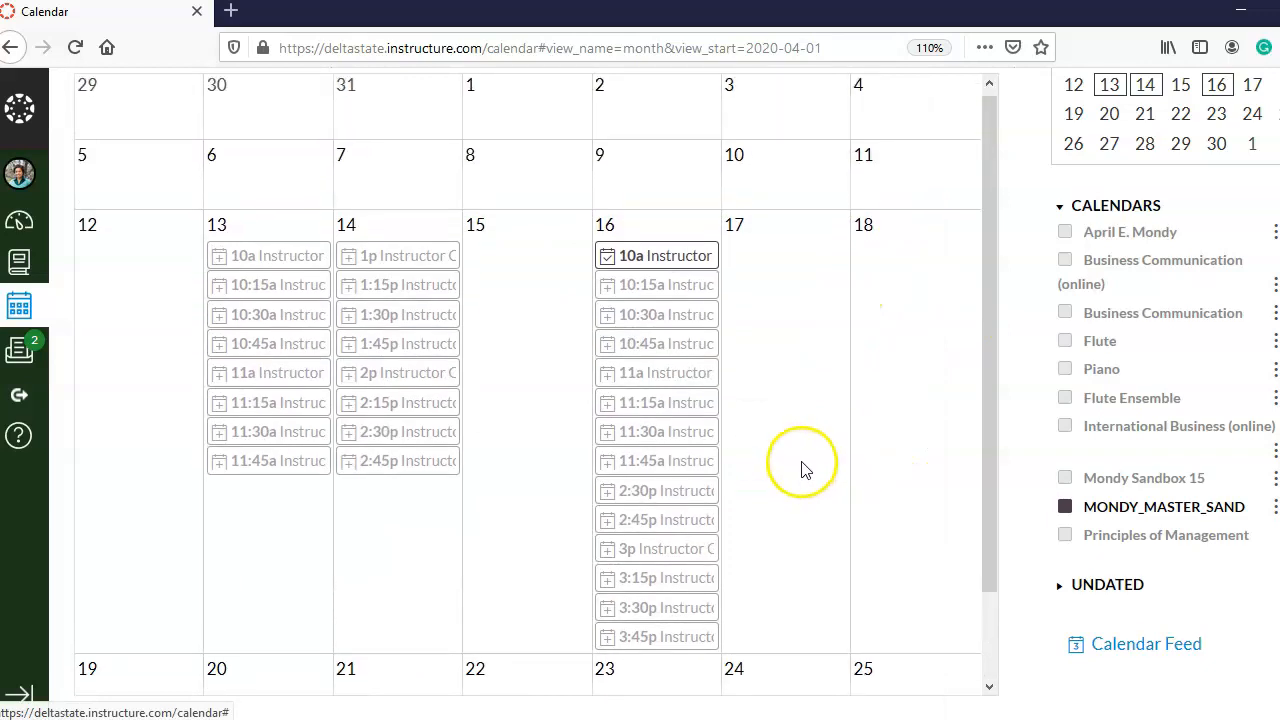
scroll(982, 455, up, 3)
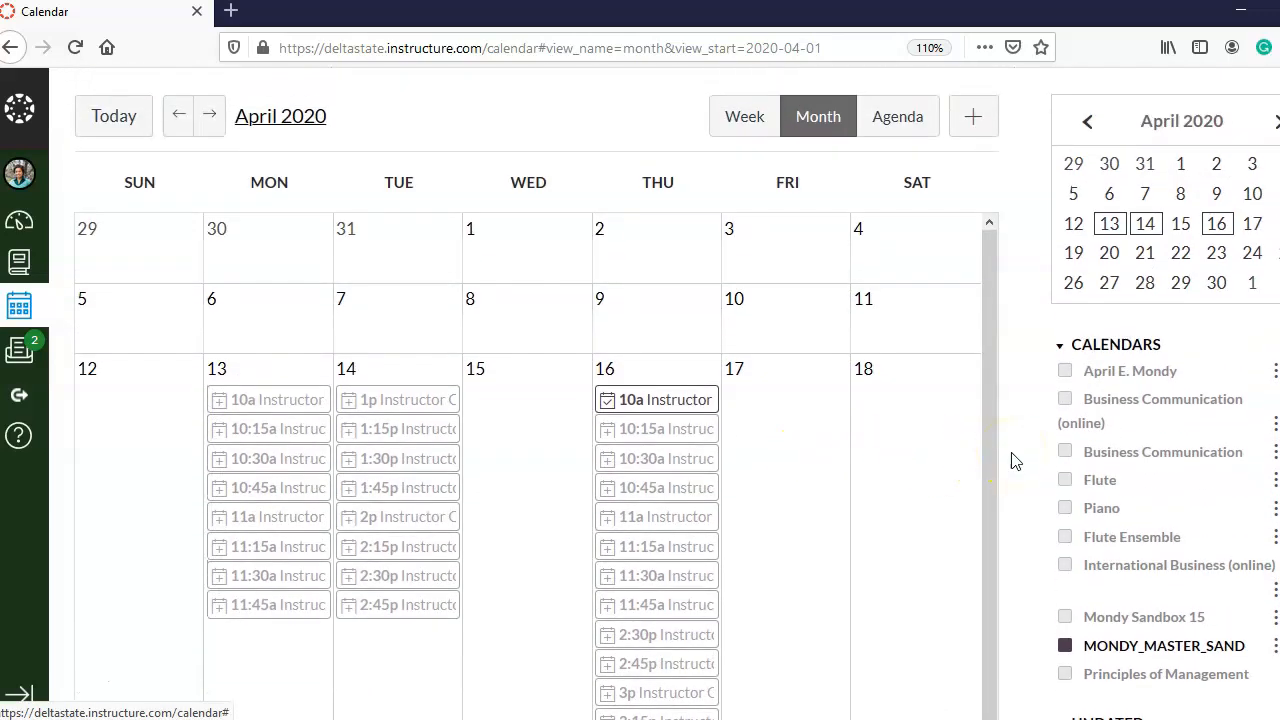
click(438, 401)
scroll(524, 440, down, 1)
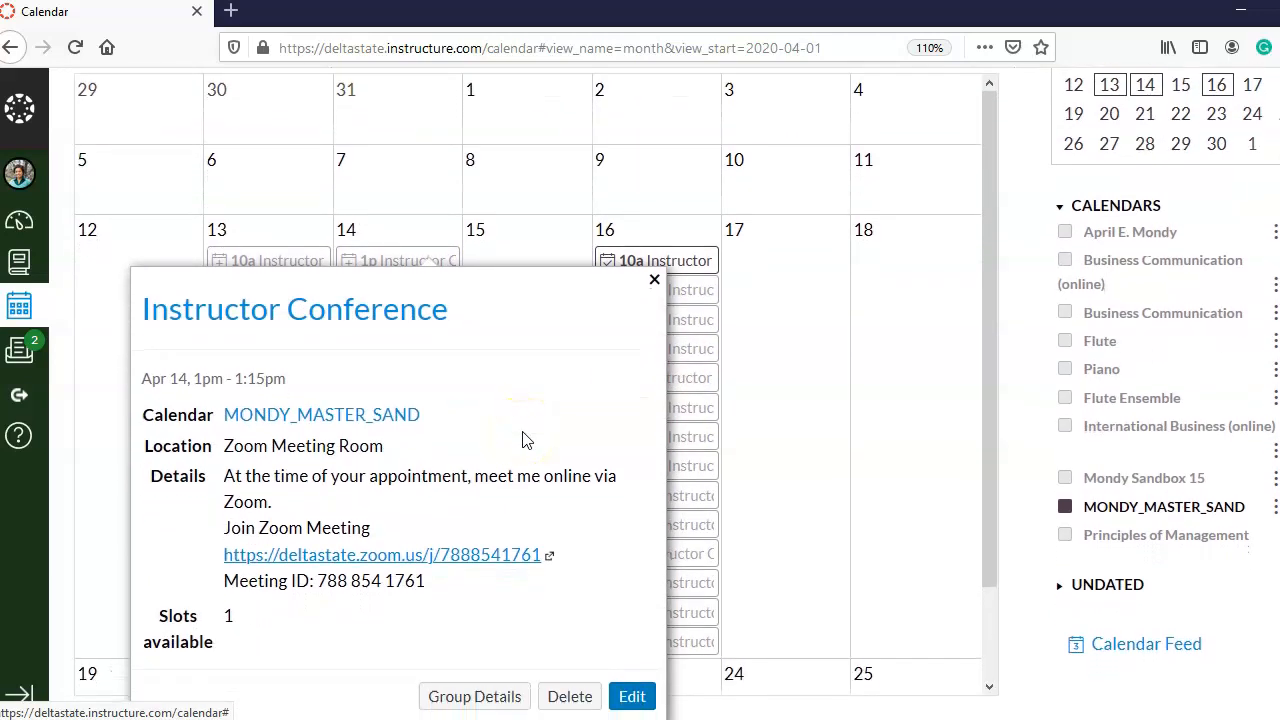
click(472, 698)
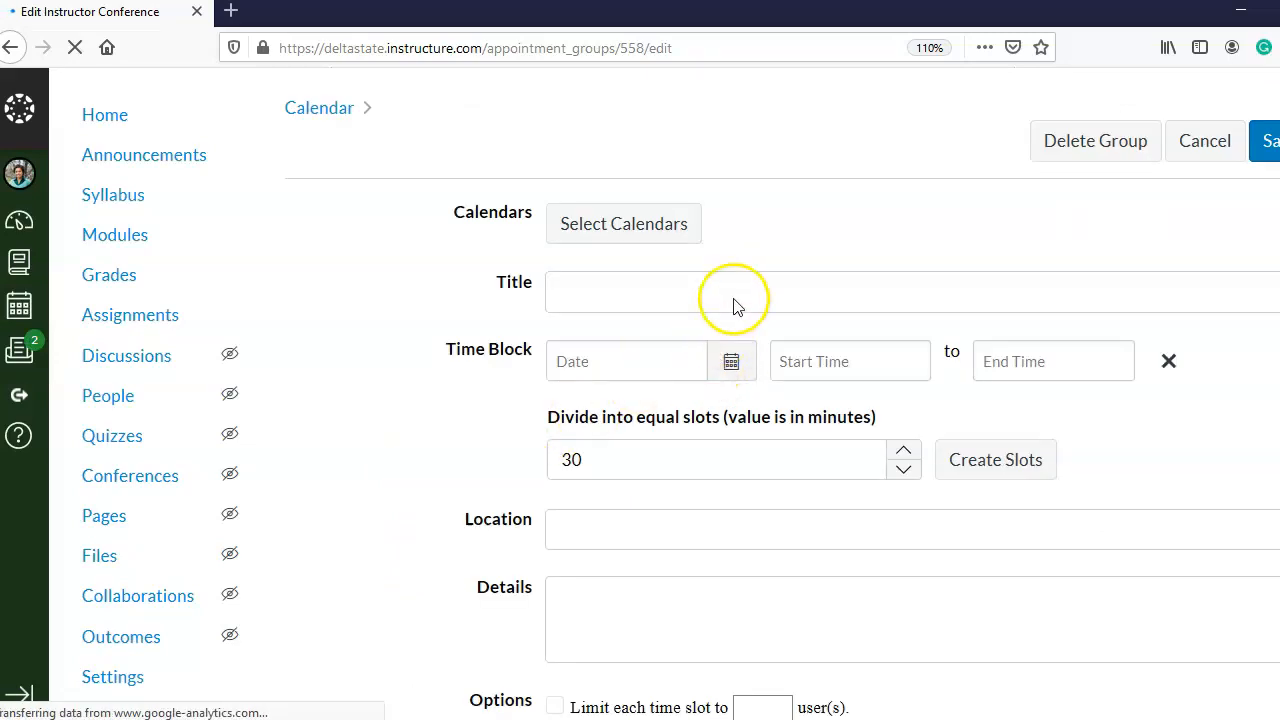
Step: Review the appointment group's time blocks, location, details and sign-up limit options
scroll(481, 306, down, 3)
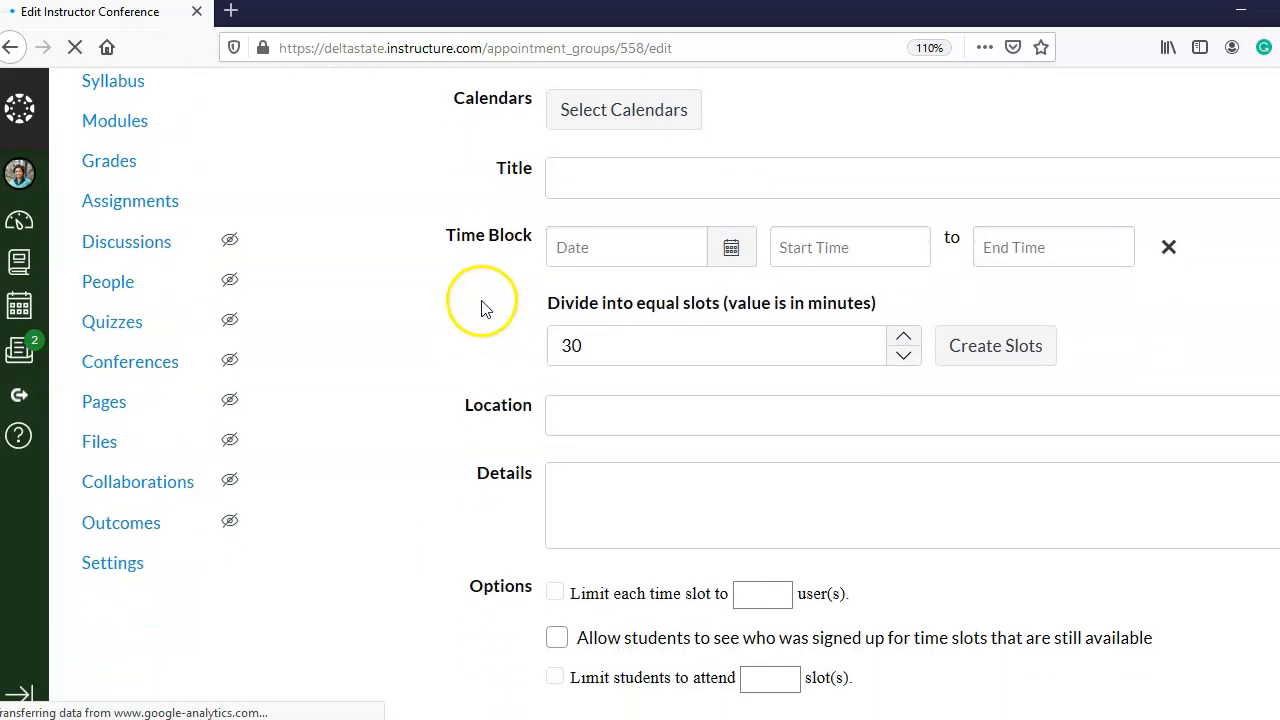
scroll(481, 306, up, 3)
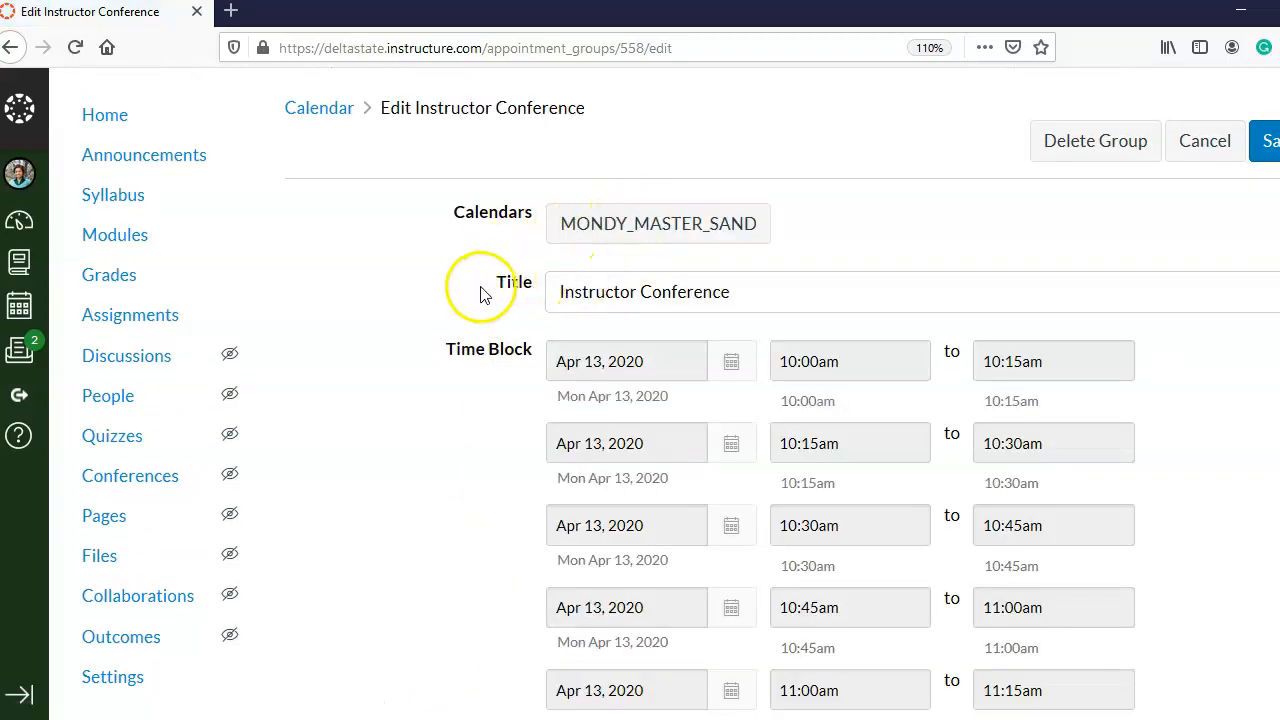
scroll(466, 326, down, 7)
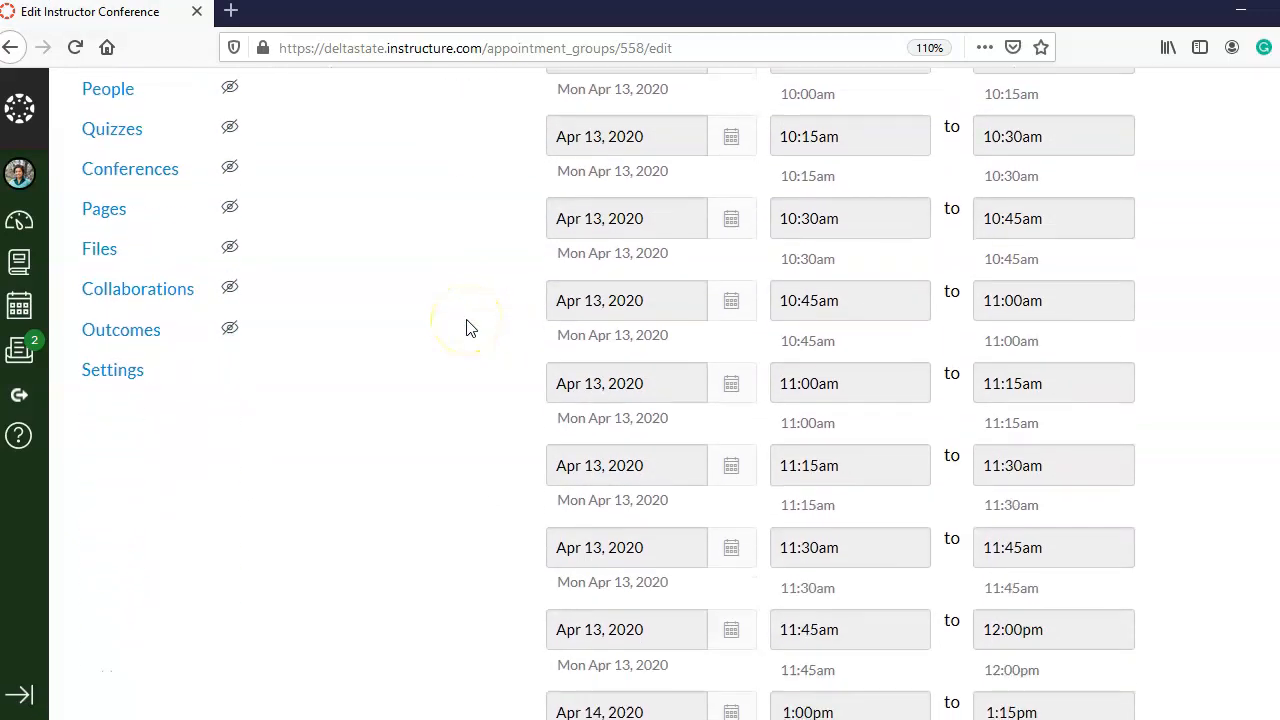
scroll(469, 328, down, 9)
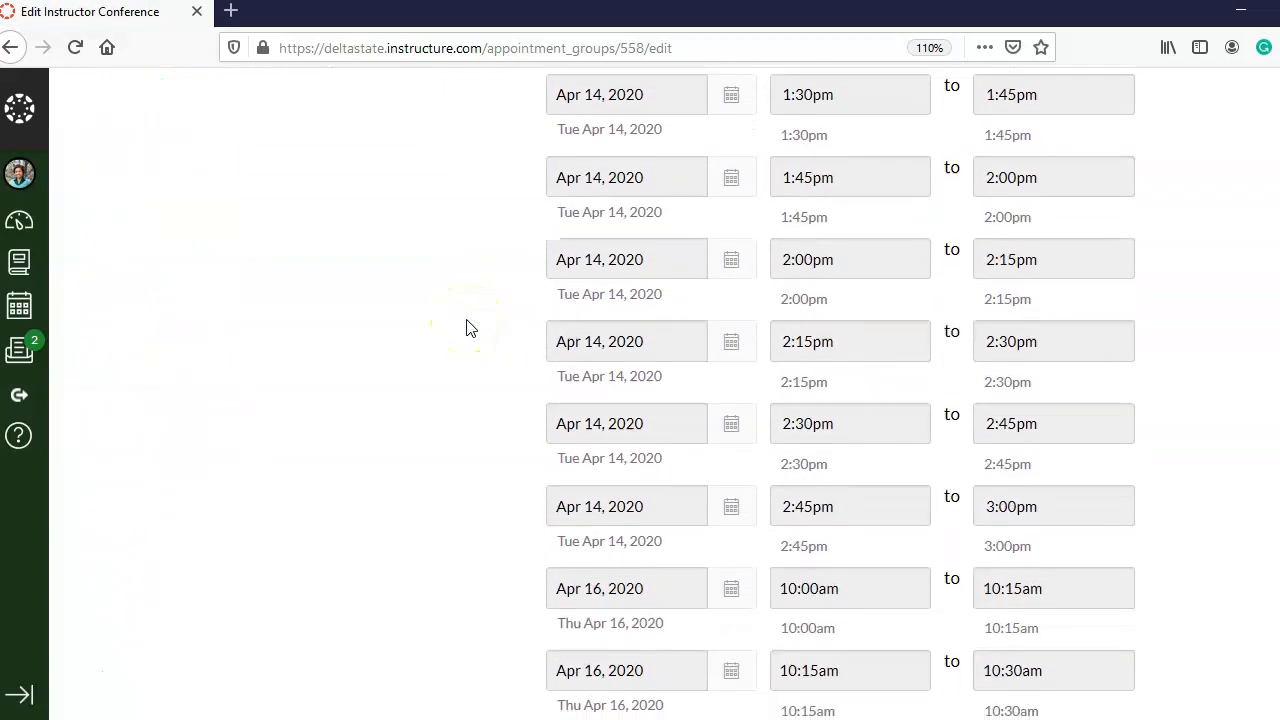
scroll(921, 410, down, 8)
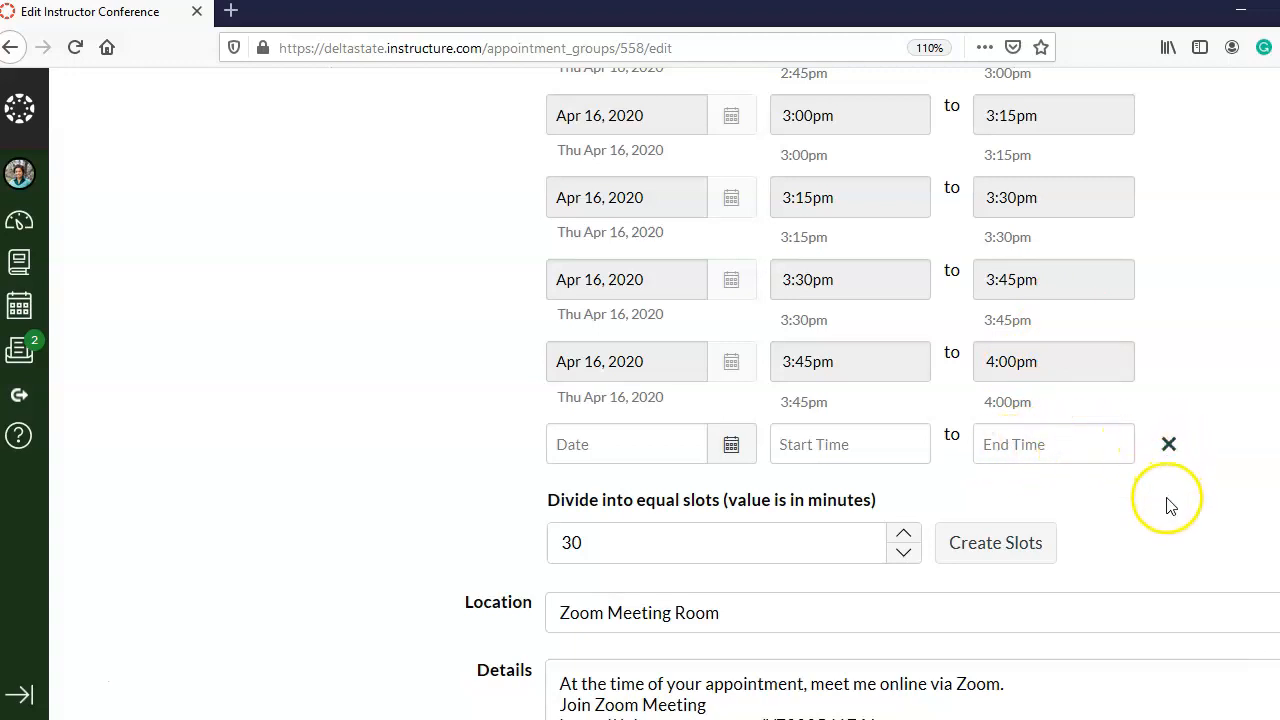
scroll(1172, 490, down, 5)
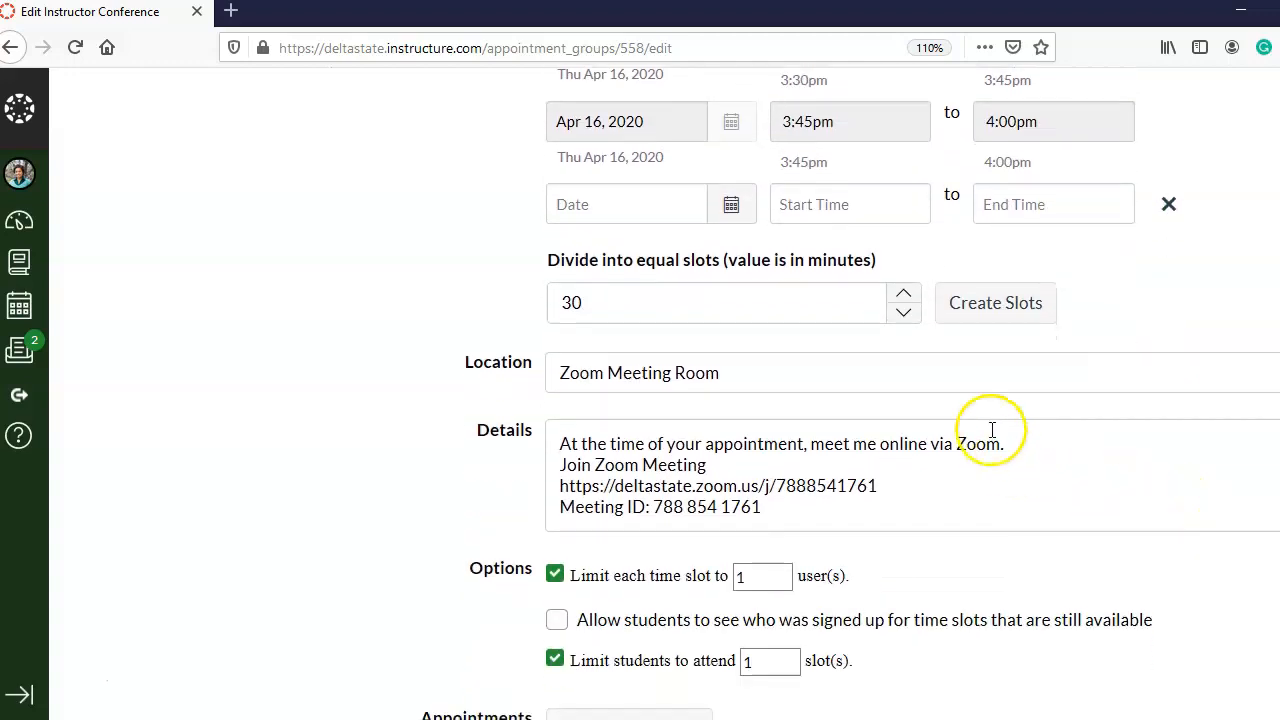
scroll(1012, 485, down, 3)
scroll(1012, 492, down, 4)
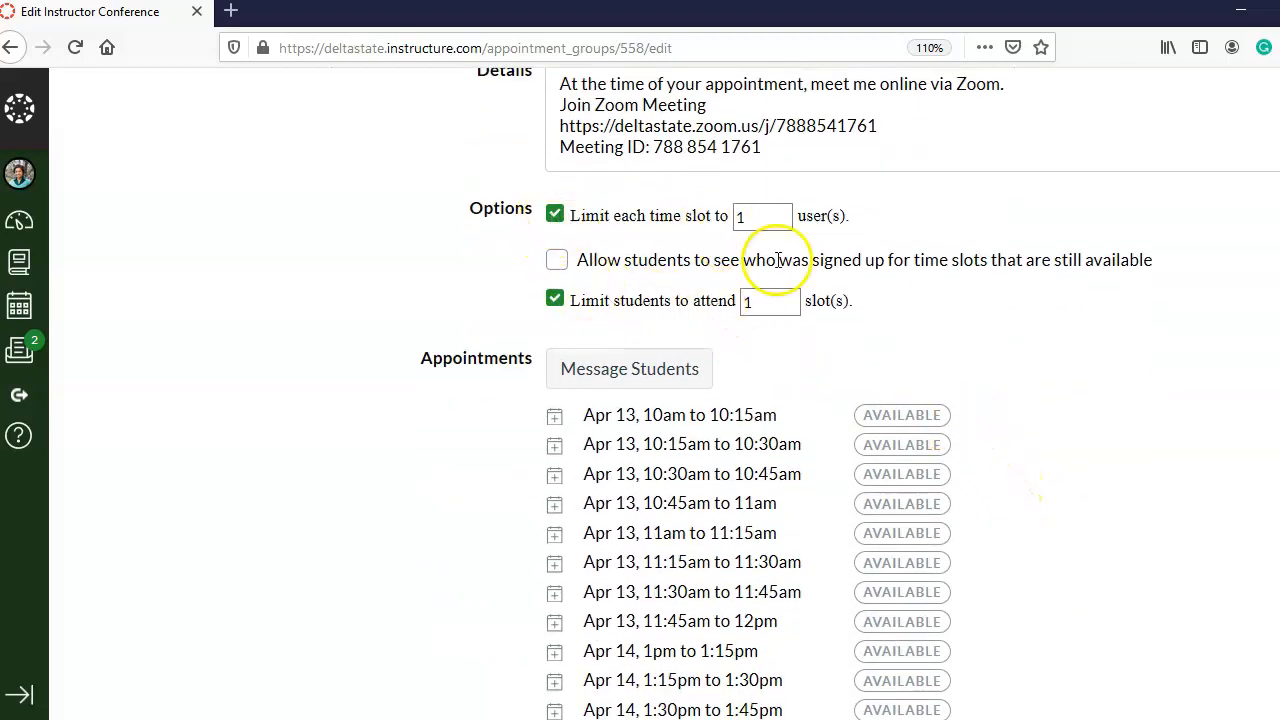
Step: Check the group's appointments list for reserved and available slots and the student who signed up
scroll(931, 457, down, 4)
scroll(931, 457, up, 2)
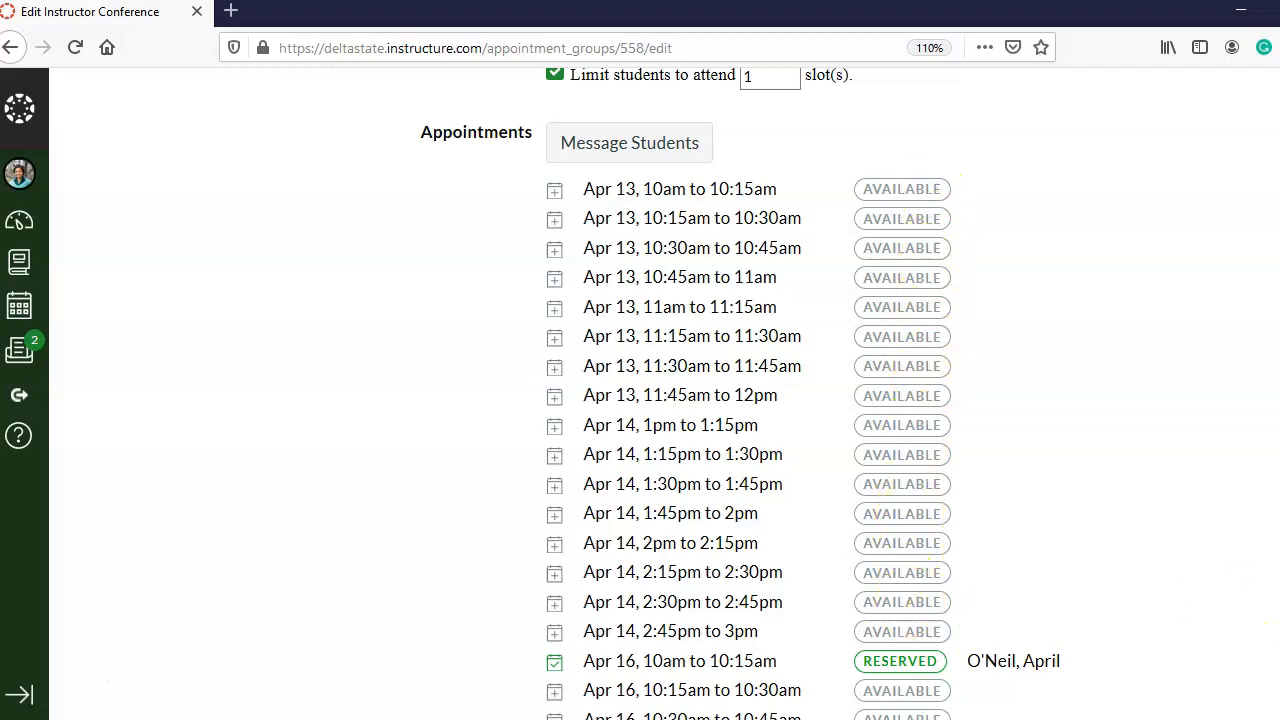
scroll(800, 400, down, 4)
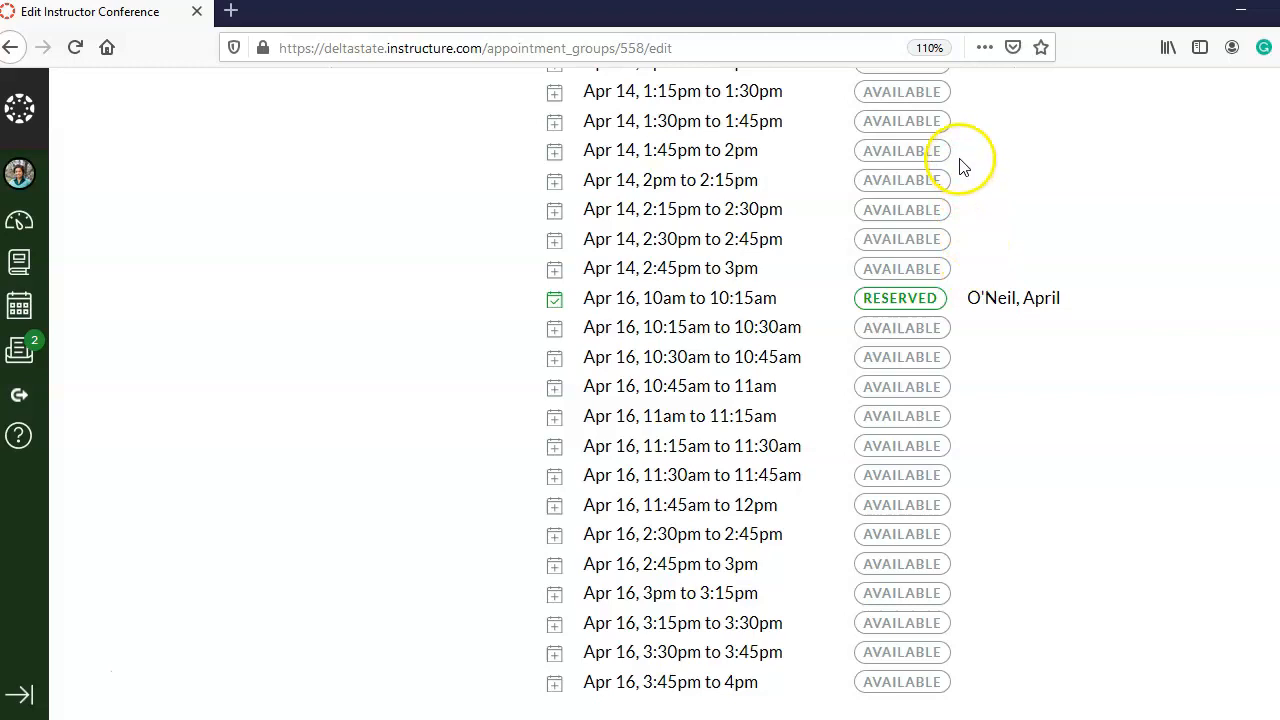
click(43, 696)
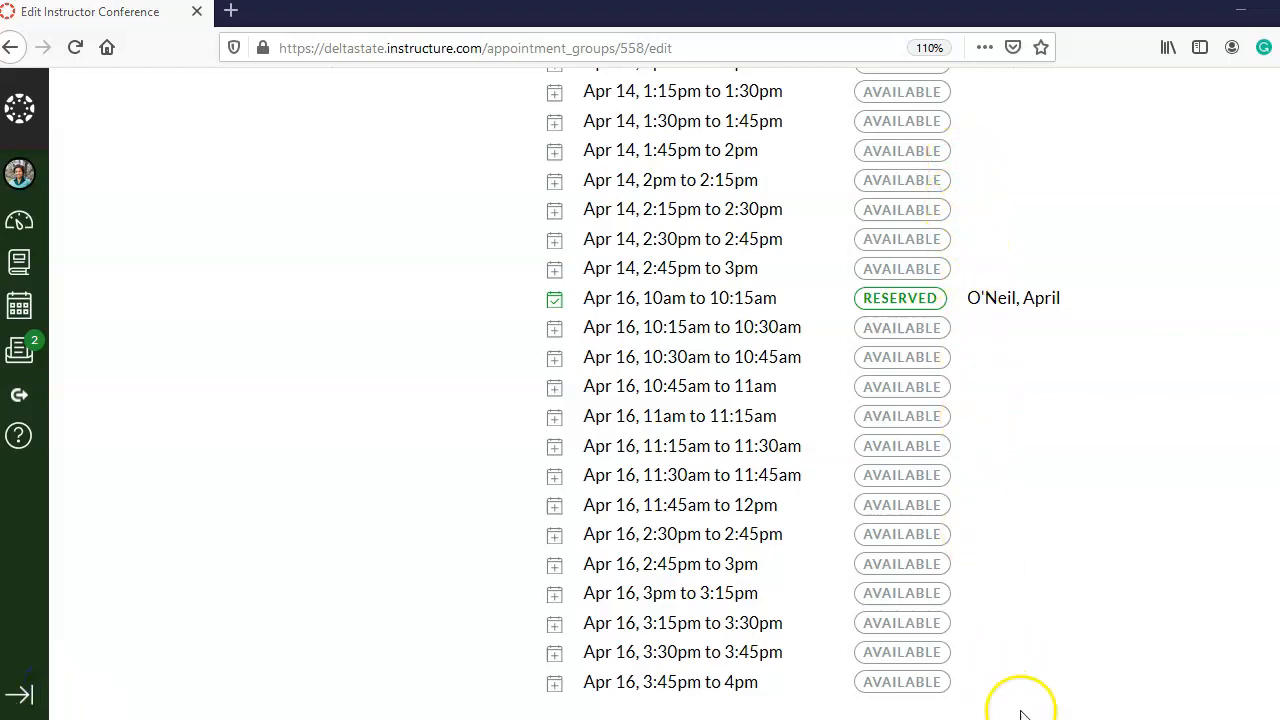
scroll(640, 400, up, 12)
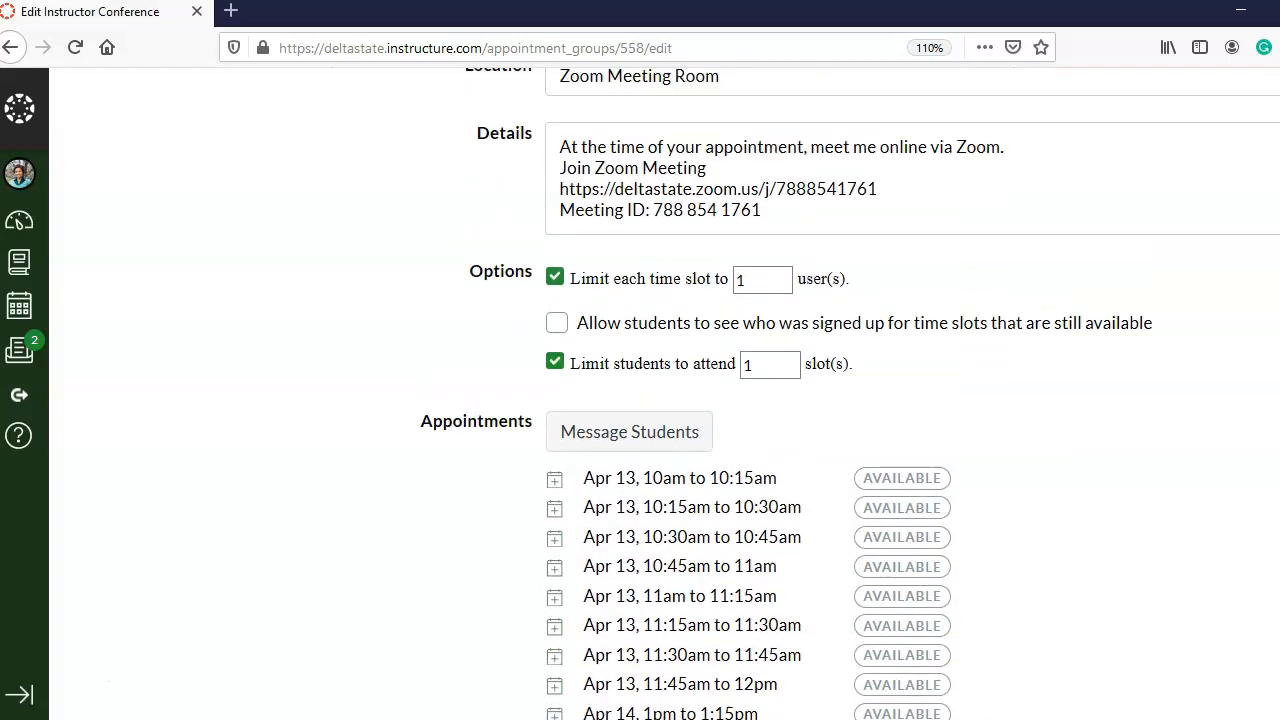
scroll(1265, 200, up, 15)
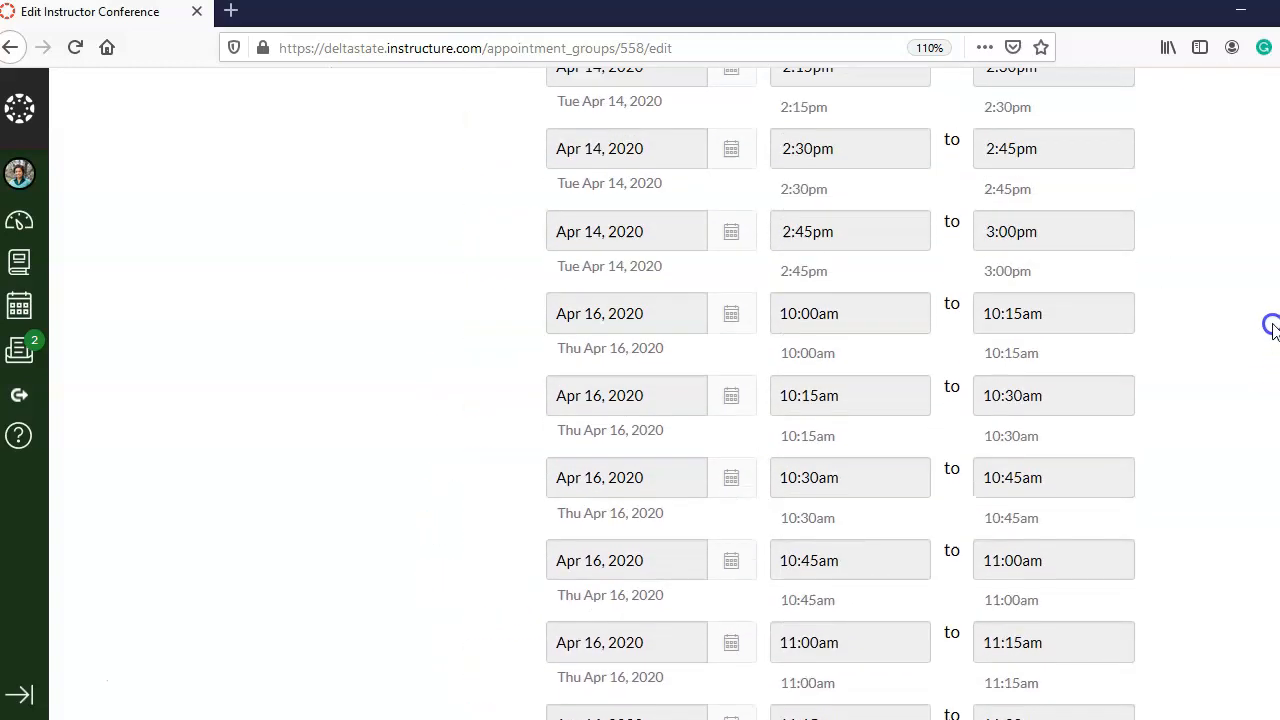
scroll(1265, 160, up, 3)
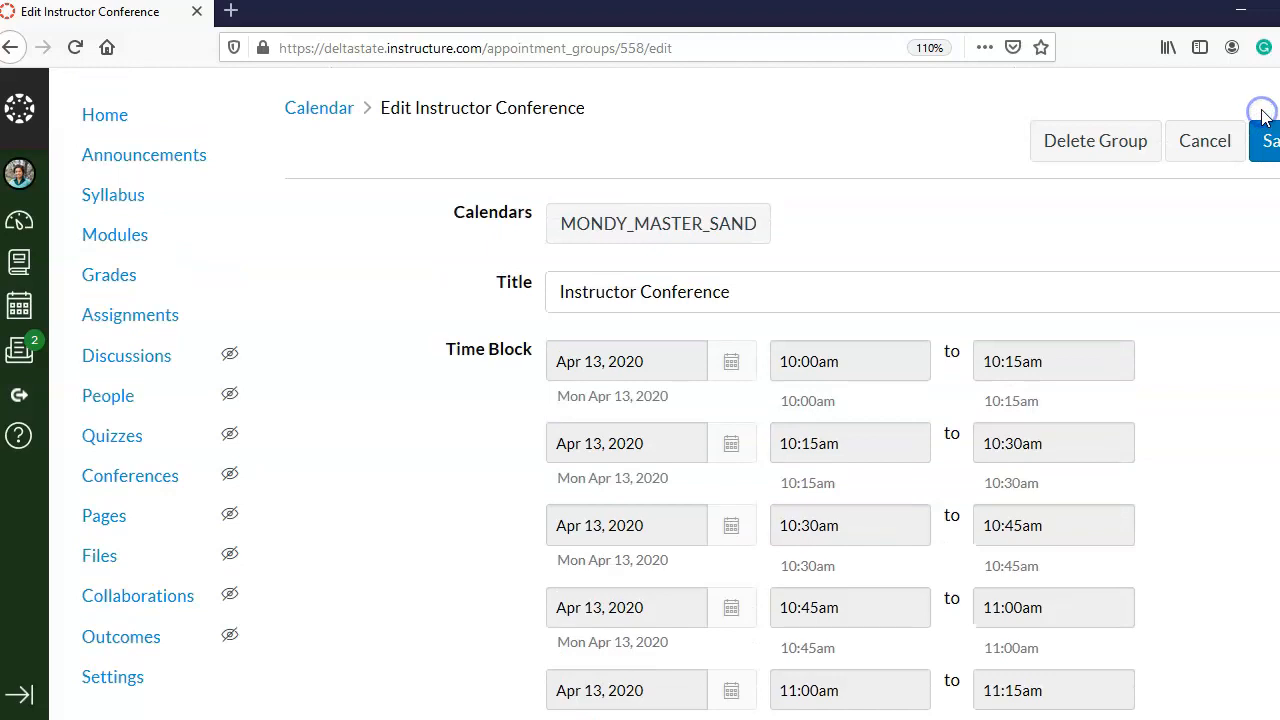